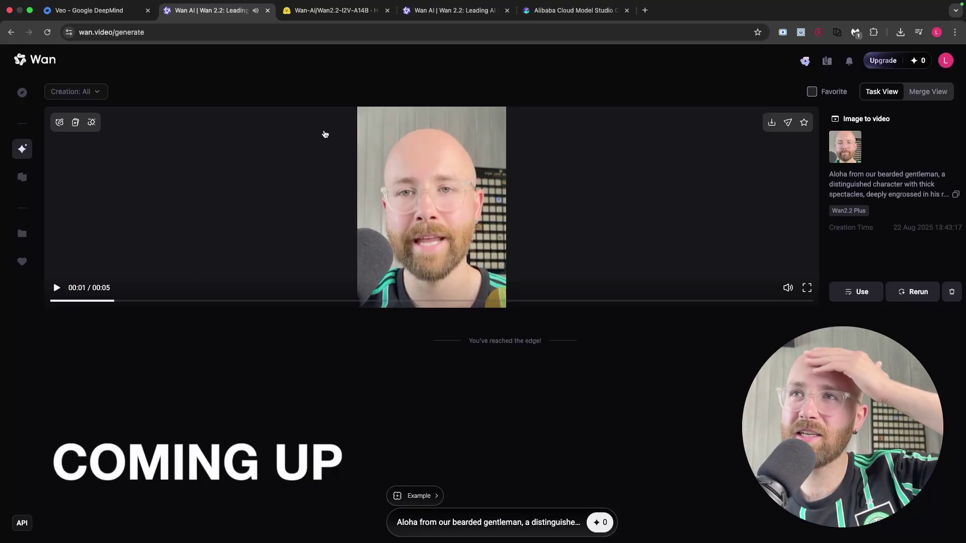
Move through the Wan example and welcome tabs to the Alibaba Cloud Model Studio model catalogue
left_click(453, 22)
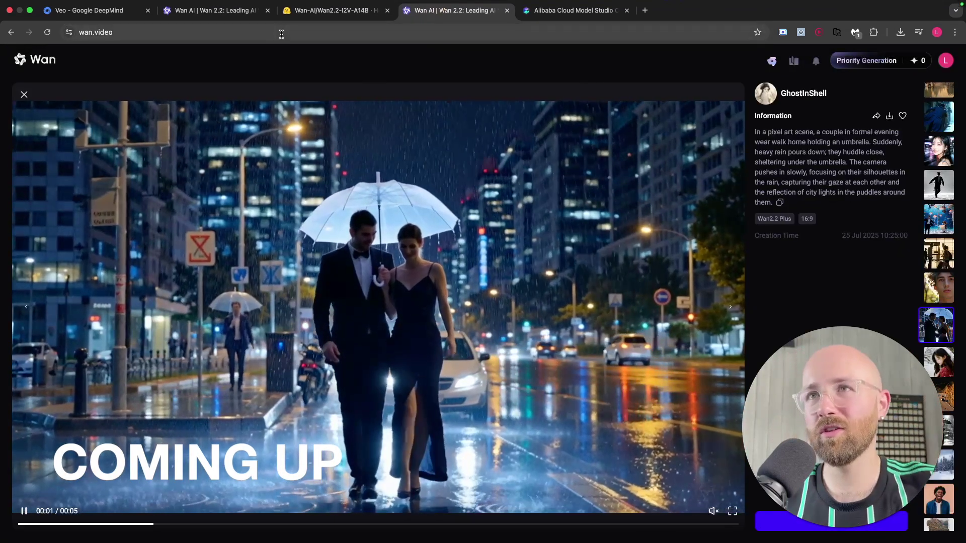
left_click(214, 10)
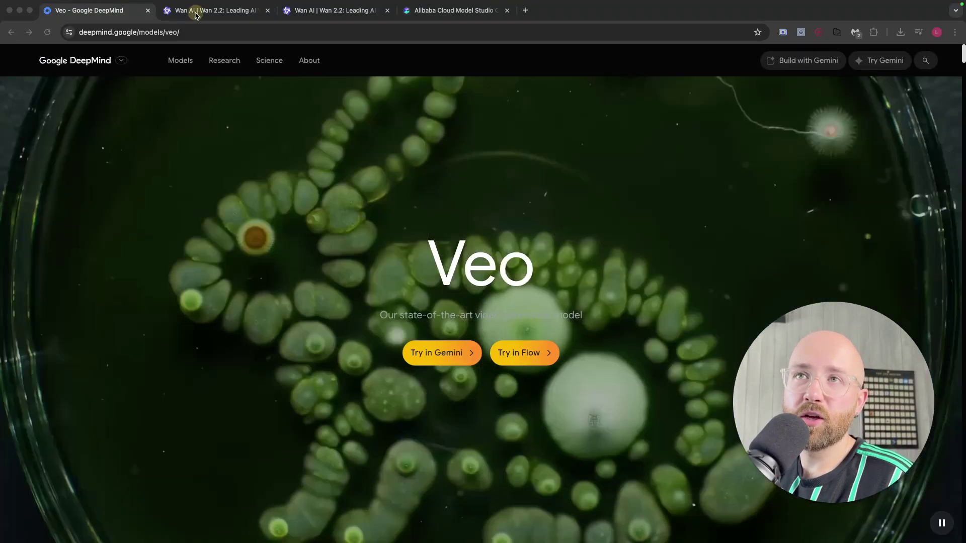
left_click(196, 14)
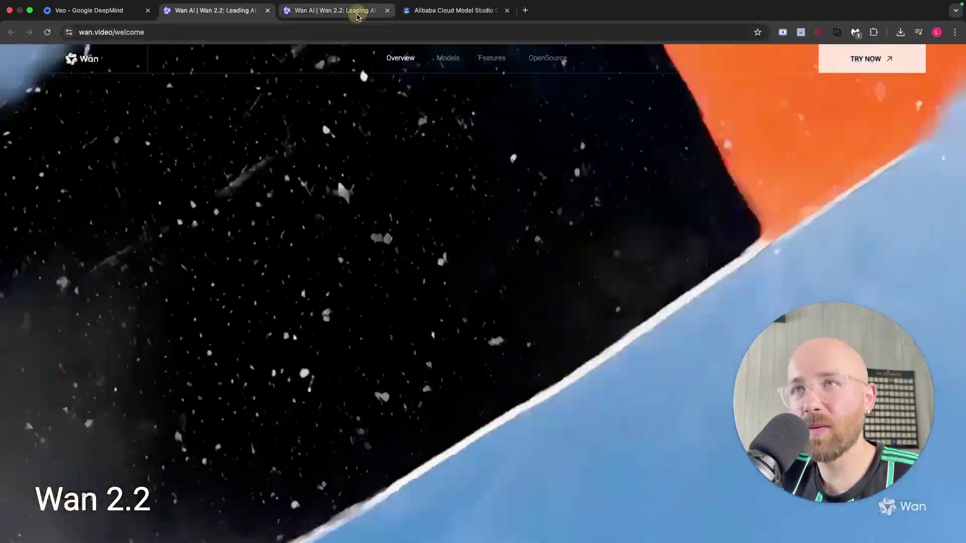
left_click(332, 10)
left_click(453, 10)
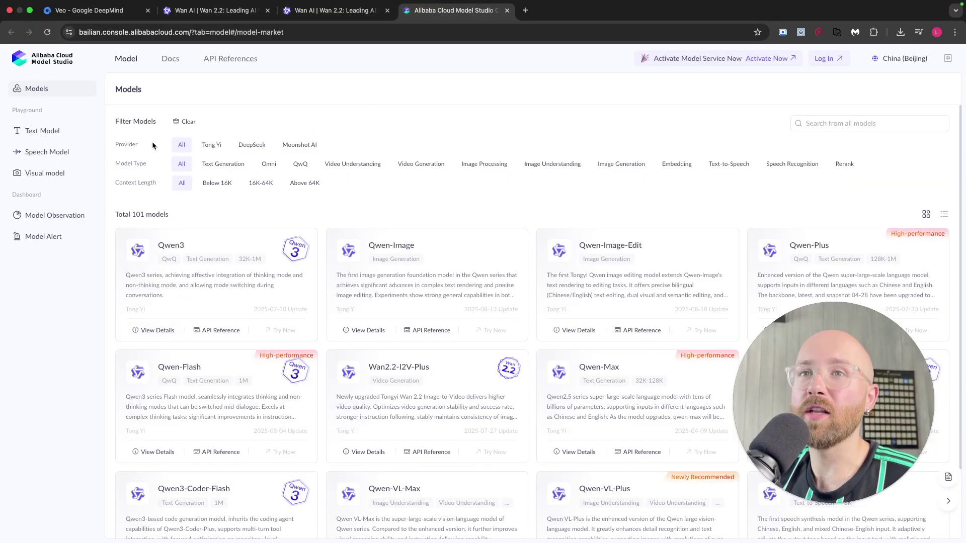
Switch to the Google DeepMind Veo page tab
left_click(115, 14)
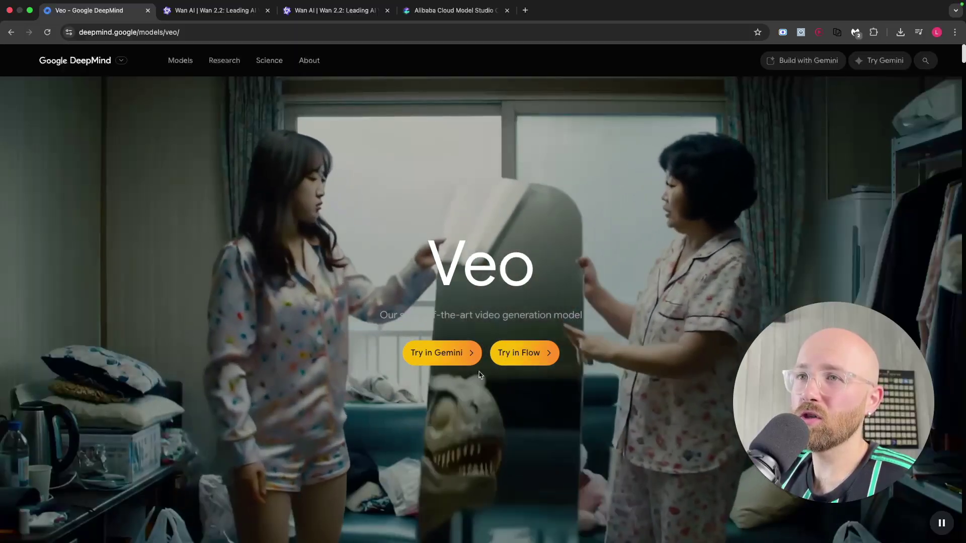
Scroll the Veo page down to the Veo 3 section's fisherman sample video
scroll(536, 392, "down", 10)
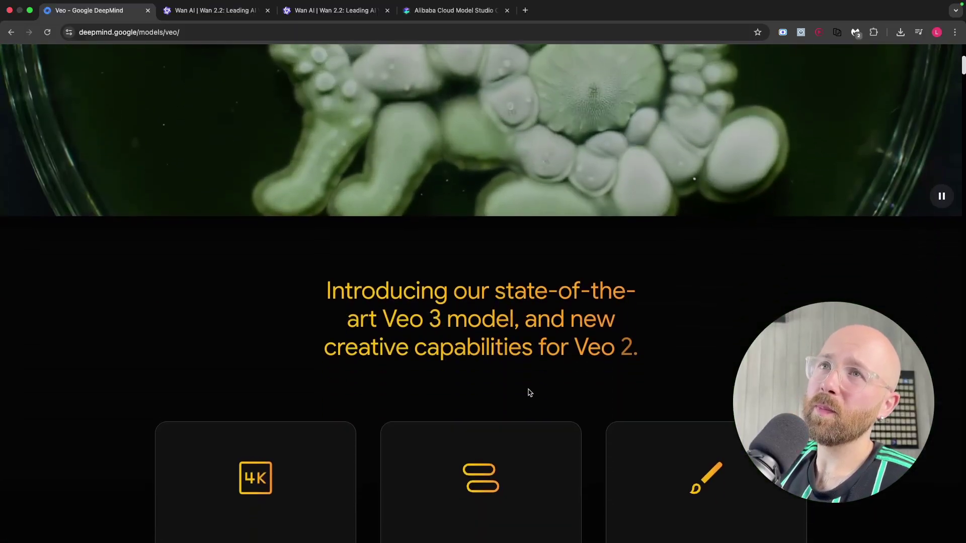
scroll(531, 394, "down", 3)
scroll(514, 381, "down", 4)
scroll(513, 382, "down", 3)
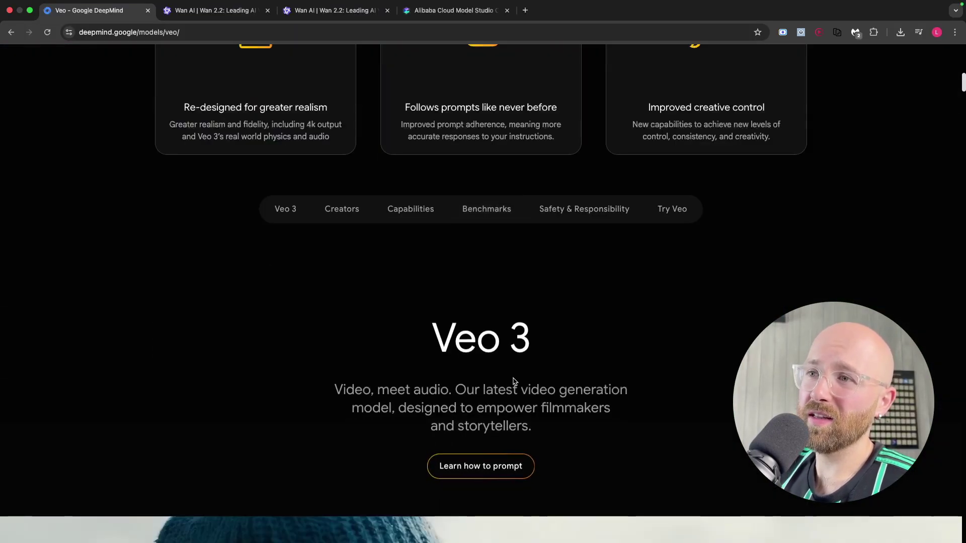
scroll(515, 382, "down", 5)
scroll(514, 382, "up", 2)
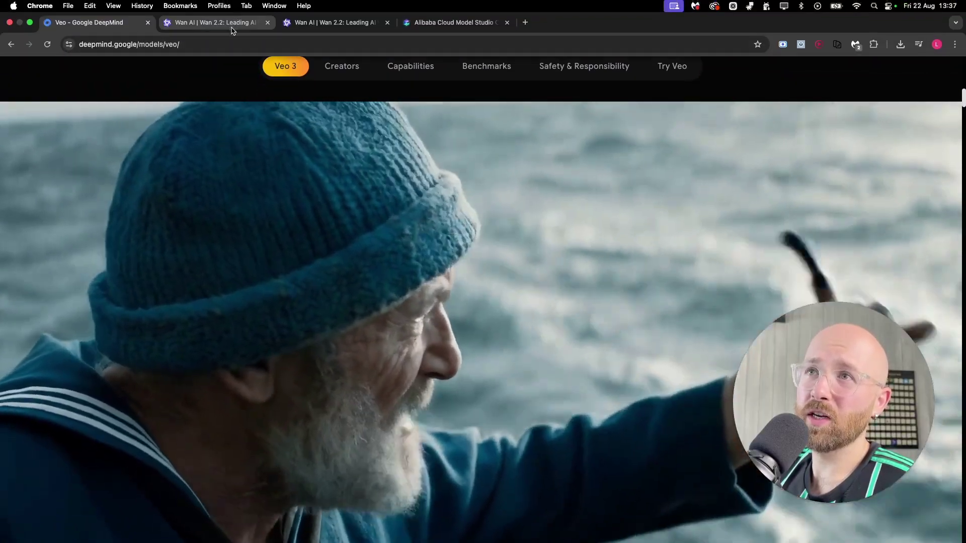
Return to the Wan 2.2 welcome page and scroll down to Cinematic Vision Control
left_click(233, 22)
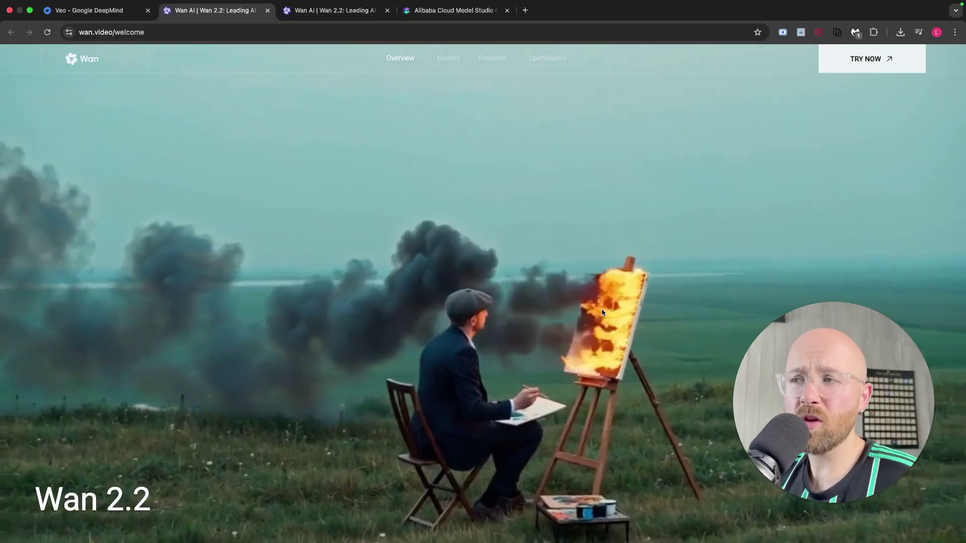
scroll(438, 298, "down", 5)
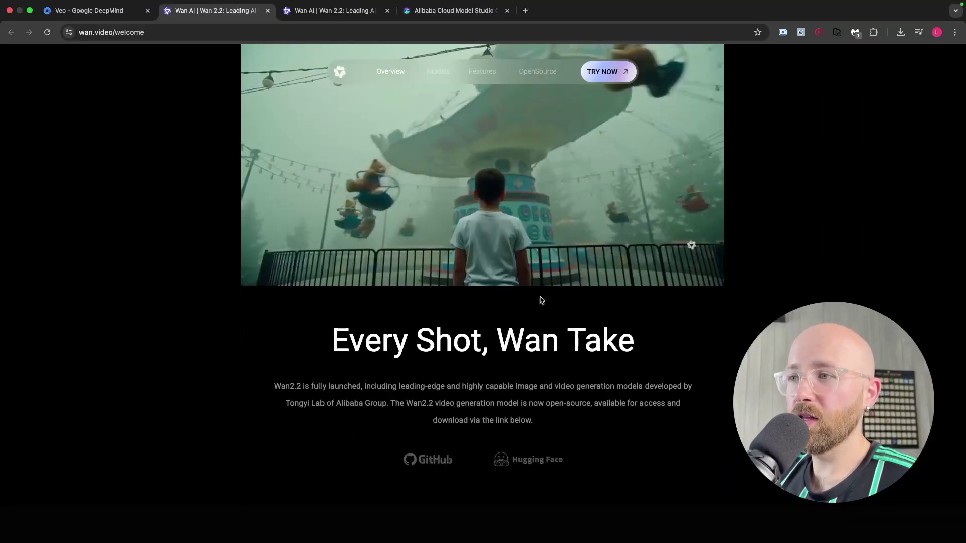
left_click_drag(633, 287, 496, 291)
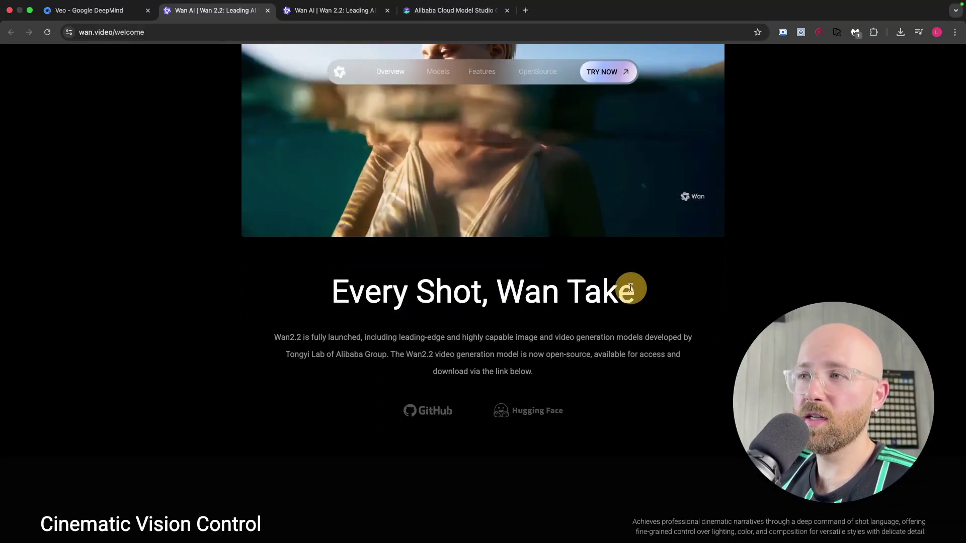
left_click(527, 296)
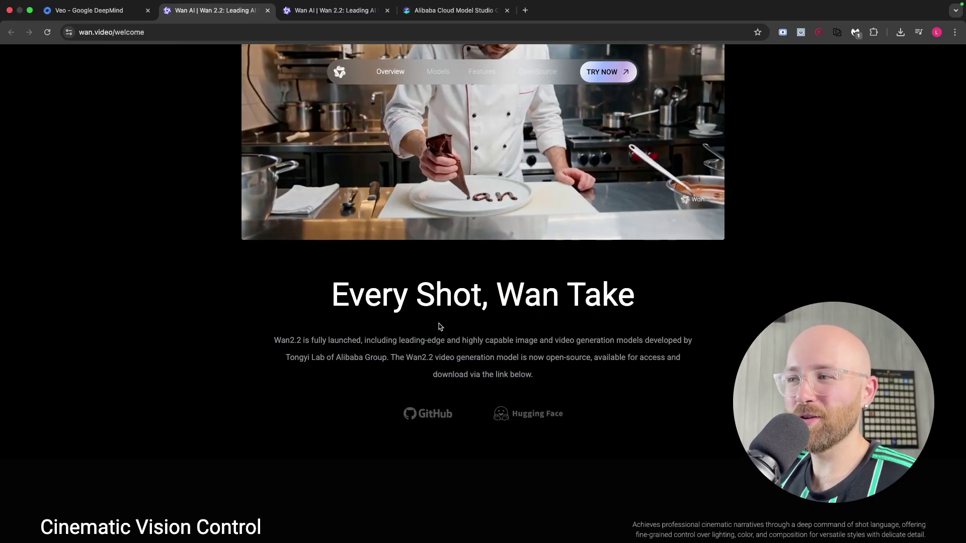
scroll(317, 343, "down", 1)
scroll(317, 343, "down", 2)
scroll(319, 344, "down", 3)
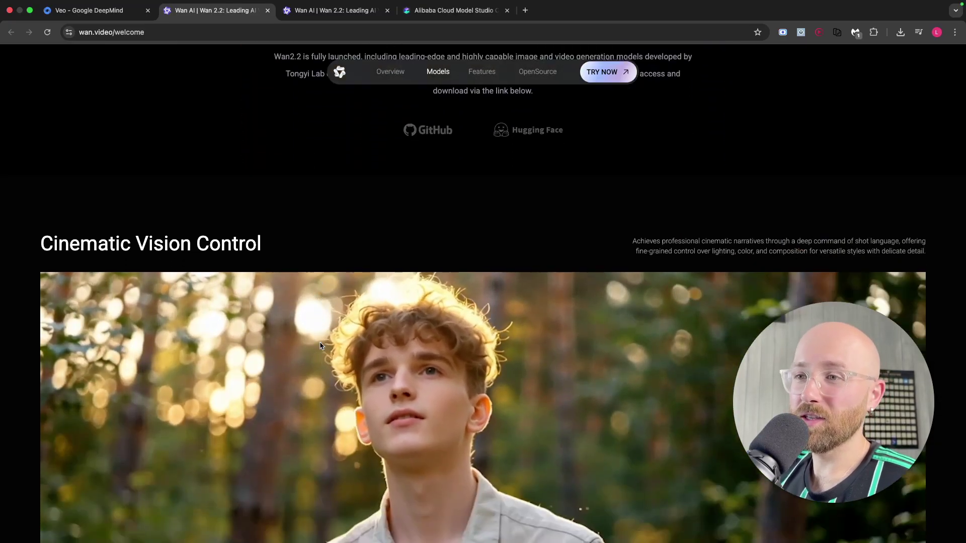
scroll(319, 345, "down", 3)
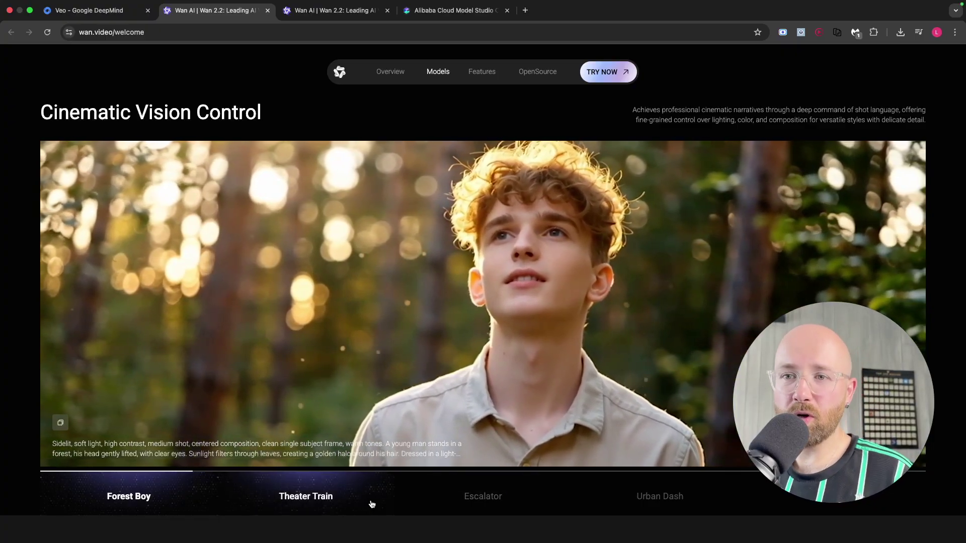
Play the Theater Train, Escalator and Urban Dash examples, then scroll to Sweeping Motion
left_click(372, 504)
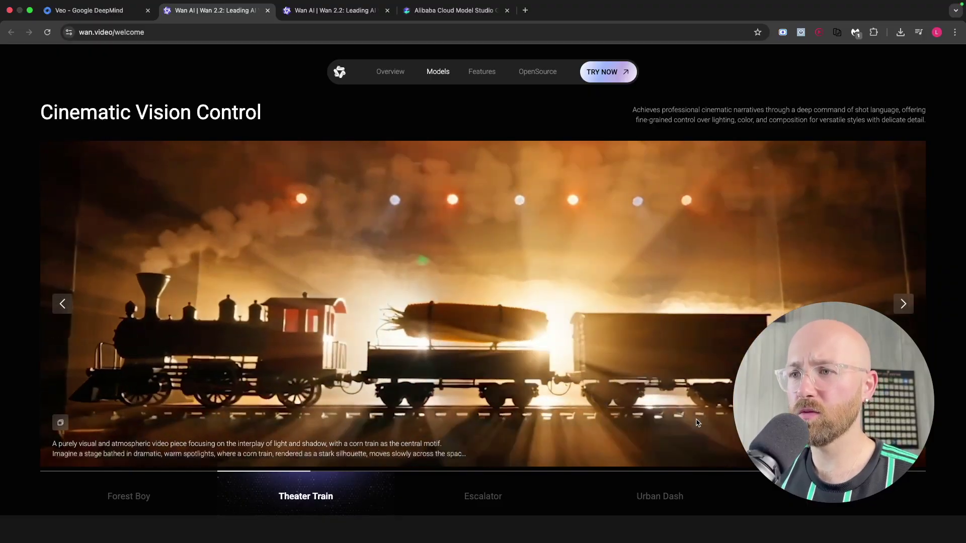
scroll(464, 344, "down", 2)
scroll(464, 344, "up", 2)
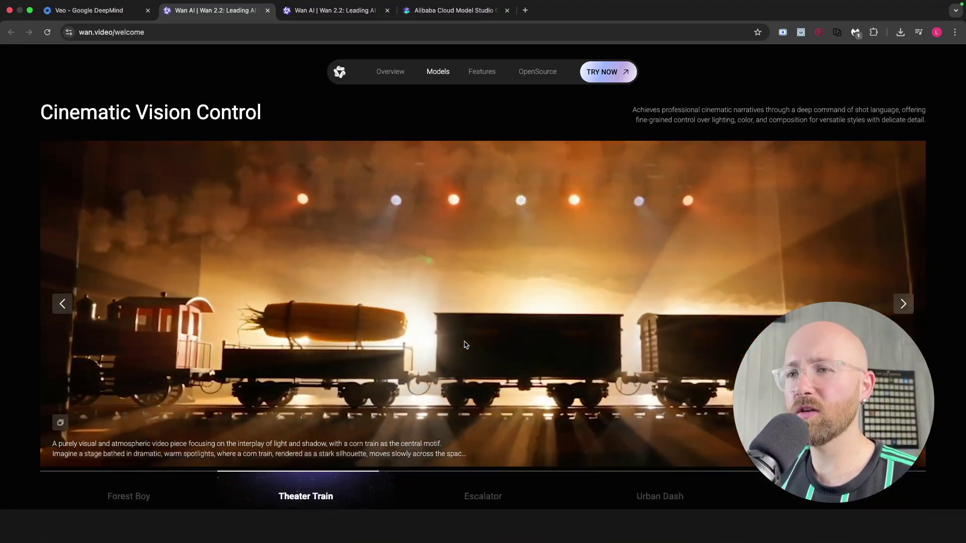
left_click(487, 501)
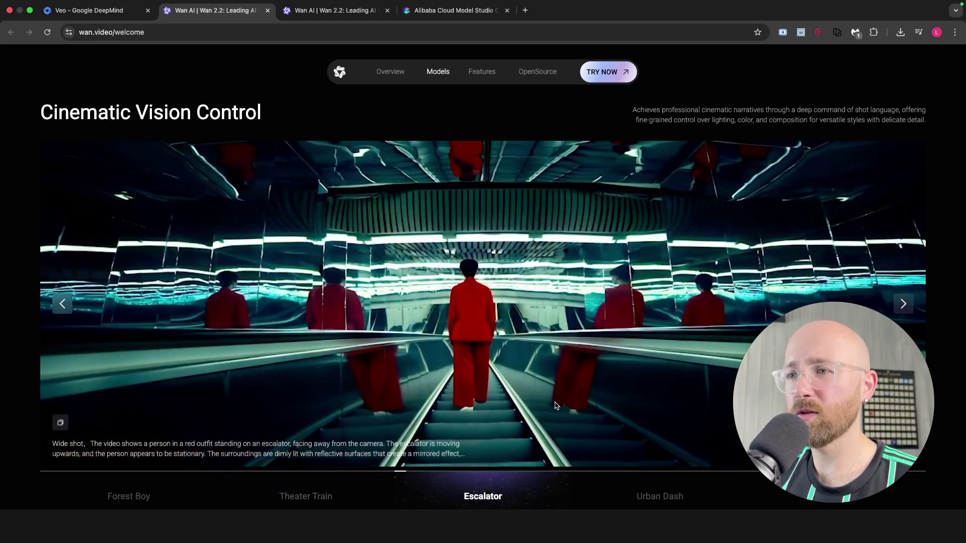
left_click(642, 496)
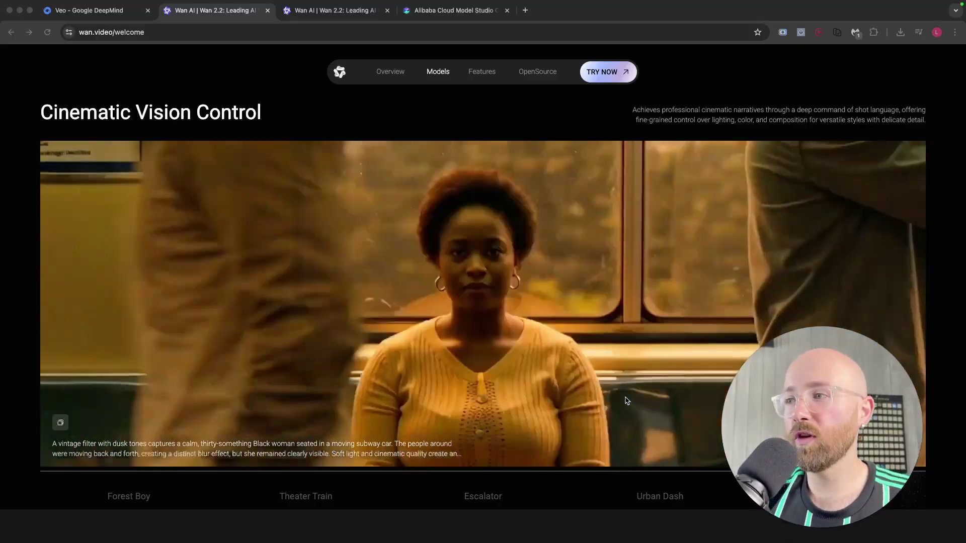
scroll(623, 400, "down", 10)
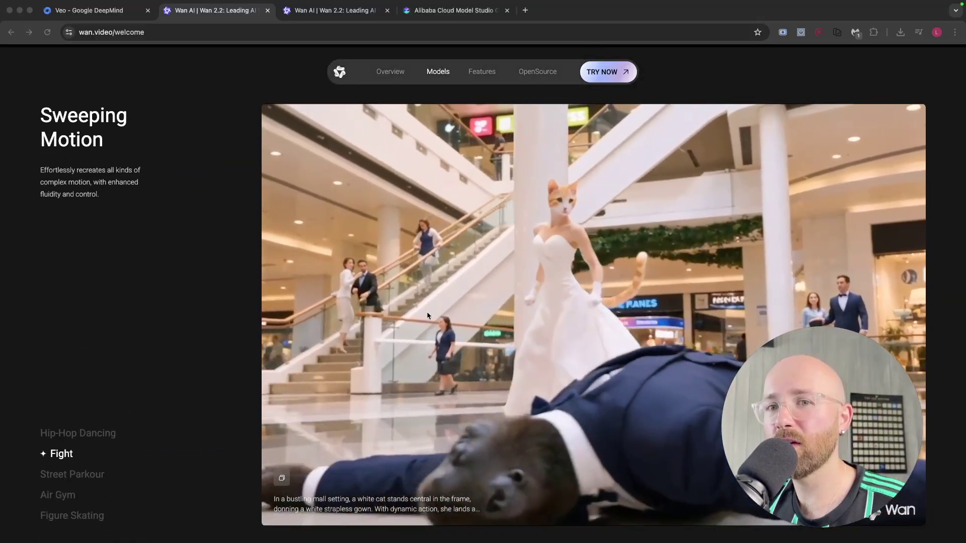
Scroll past Precise Prompt Following to the Wan Box image-to-video demo with its mech prompt
scroll(453, 292, "down", 5)
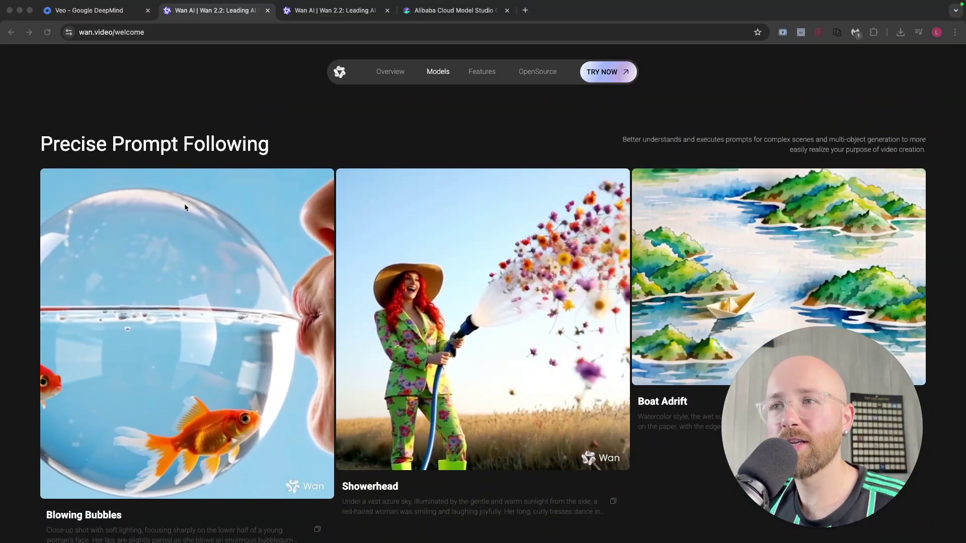
scroll(238, 302, "down", 1)
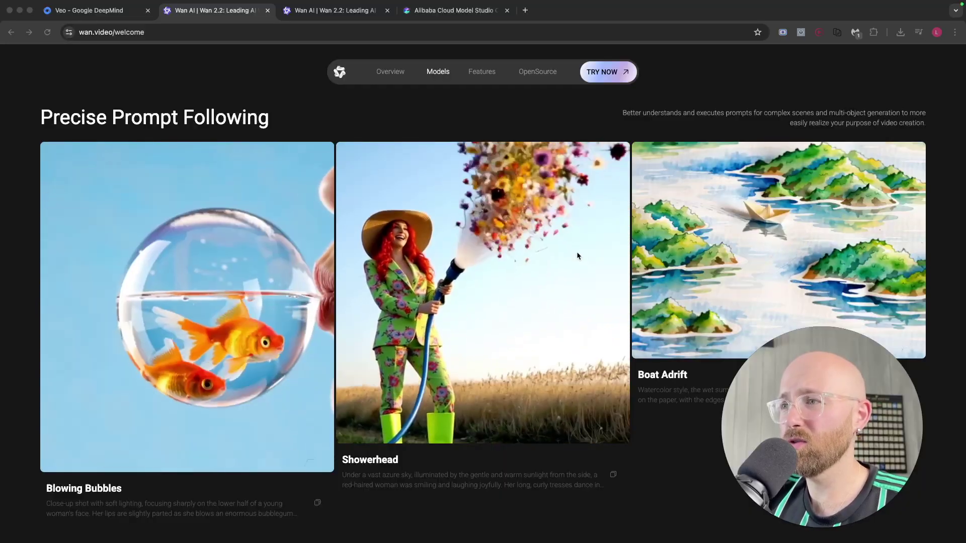
scroll(755, 247, "down", 3)
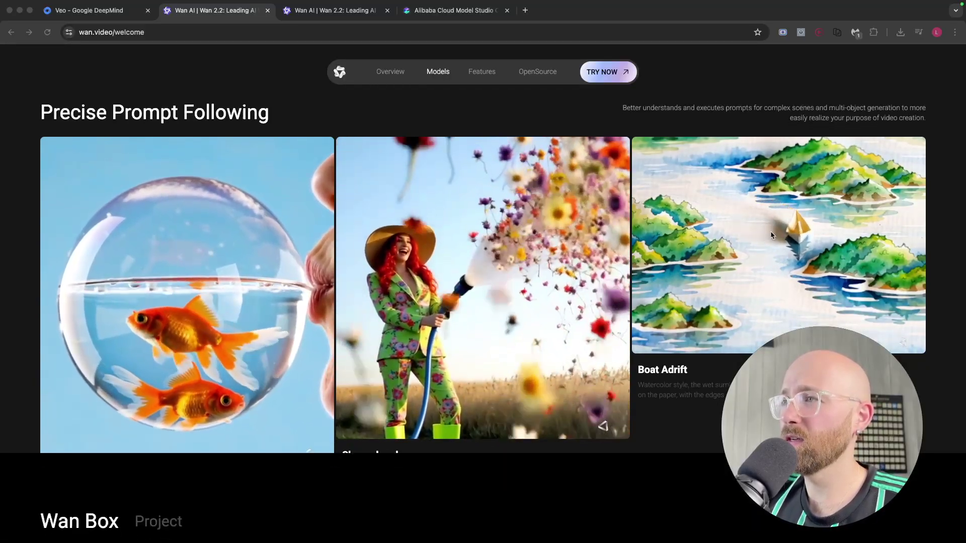
scroll(783, 242, "down", 5)
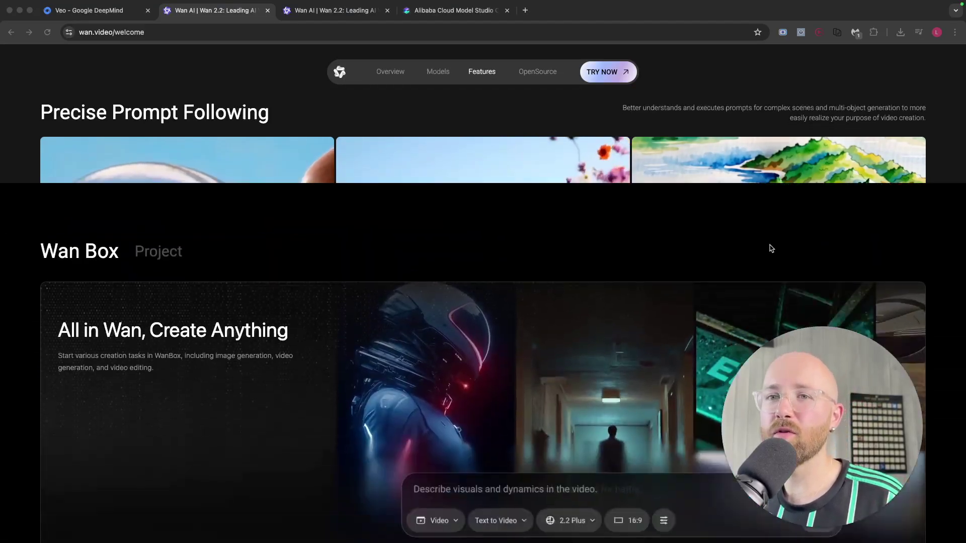
scroll(686, 263, "down", 3)
scroll(508, 271, "down", 4)
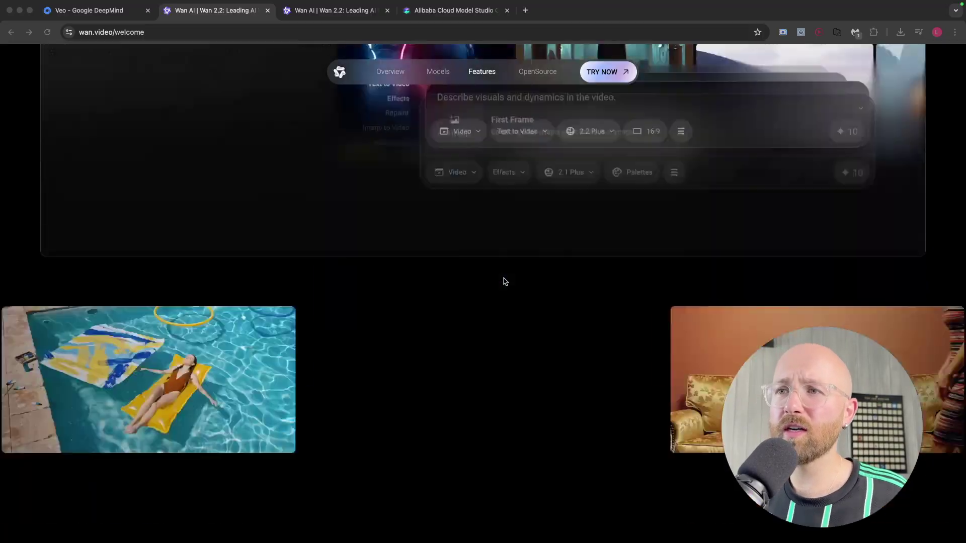
scroll(503, 281, "down", 3)
scroll(503, 280, "up", 7)
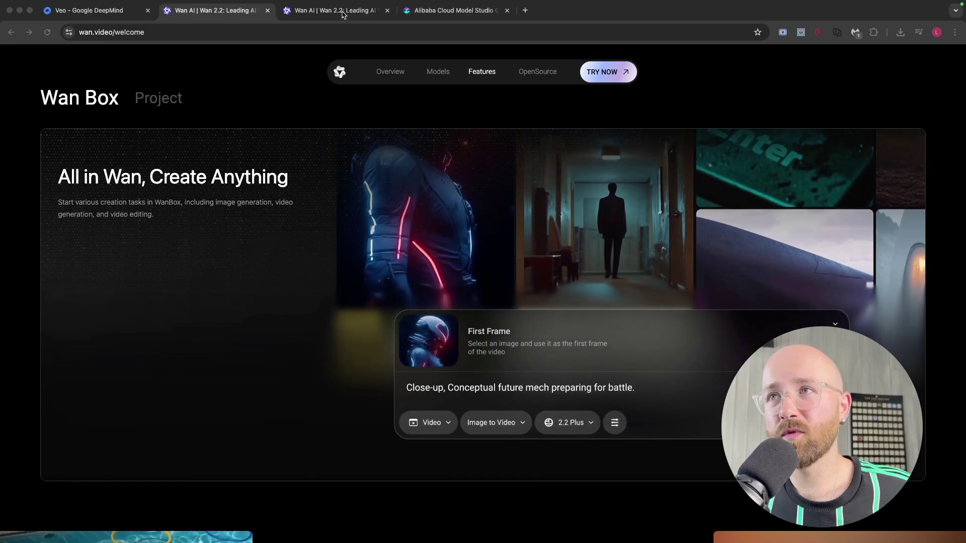
left_click(604, 72)
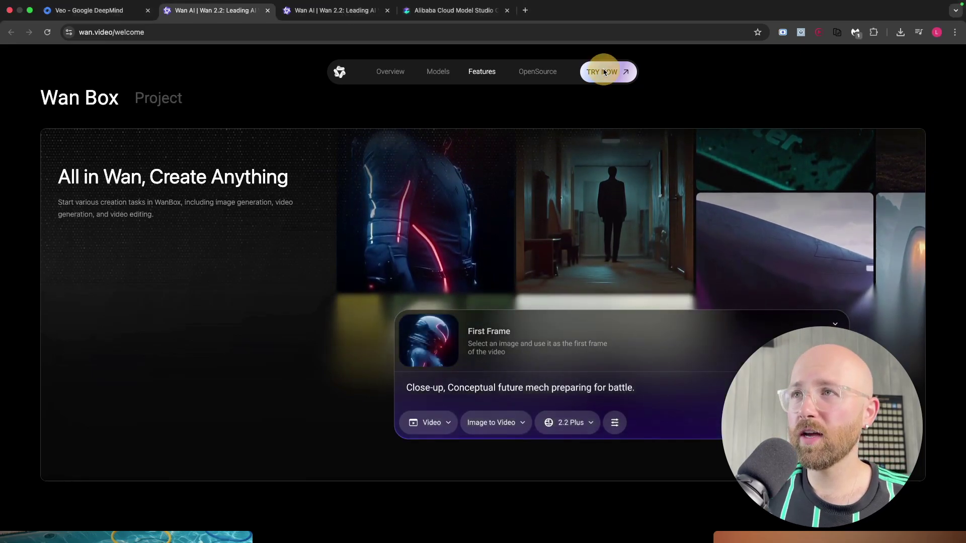
Jump to the Open Source section and scroll to the Wan2.2-I2V-A14B 480–720P model entry
left_click(539, 75)
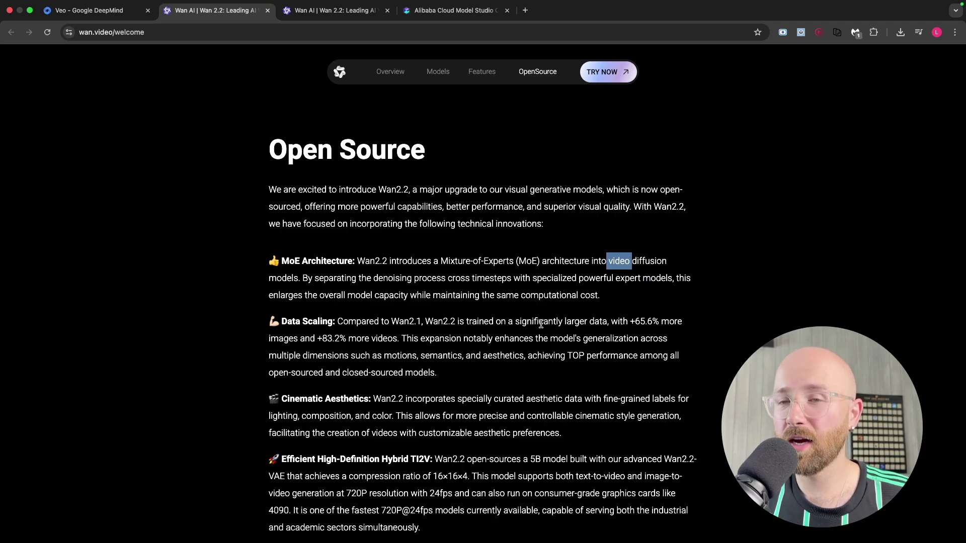
scroll(302, 322, "down", 2)
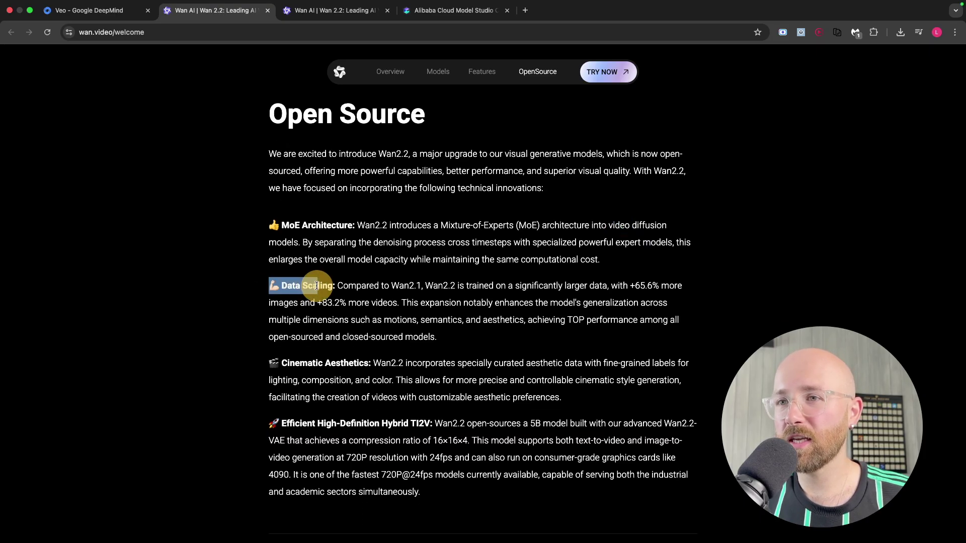
scroll(302, 317, "down", 1)
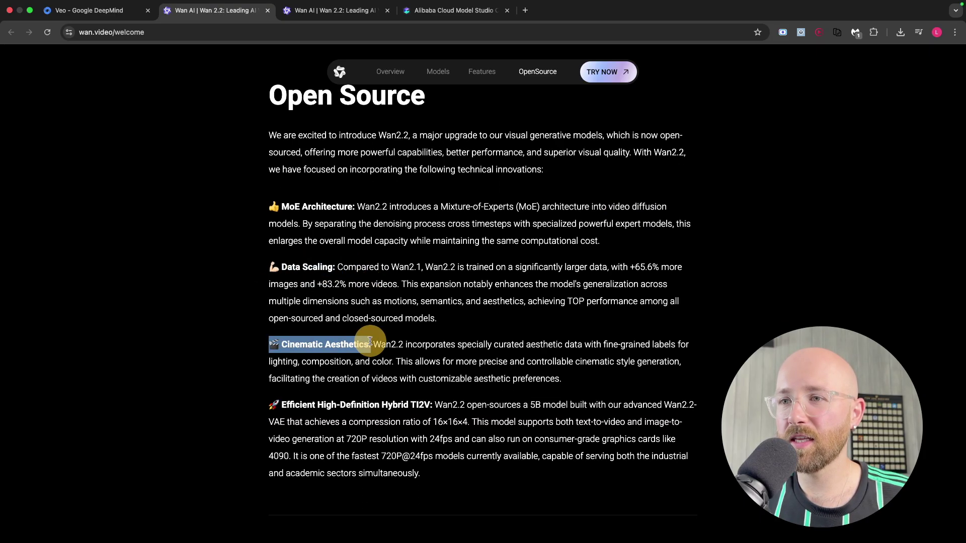
scroll(370, 343, "down", 2)
scroll(370, 344, "down", 2)
scroll(372, 345, "down", 10)
scroll(377, 348, "down", 6)
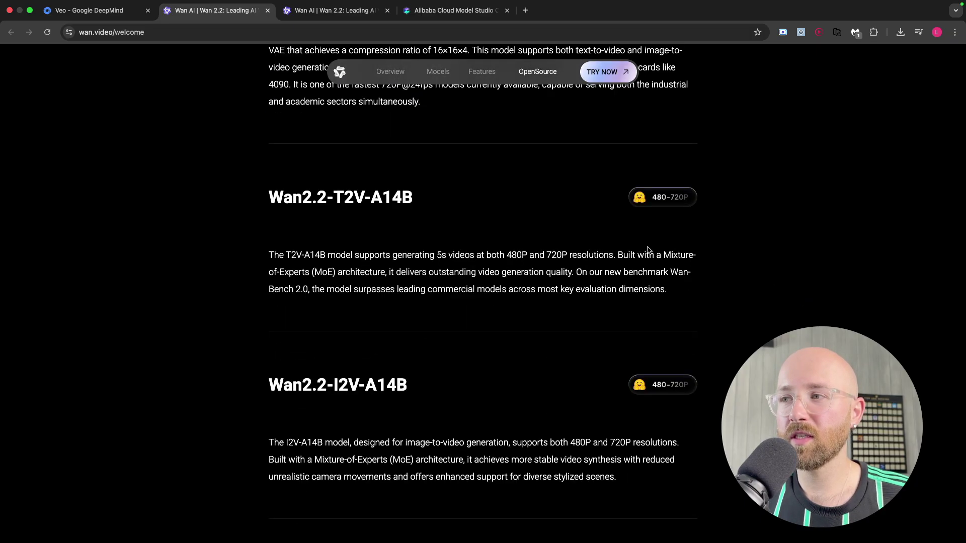
scroll(676, 210, "down", 1)
scroll(651, 189, "down", 5)
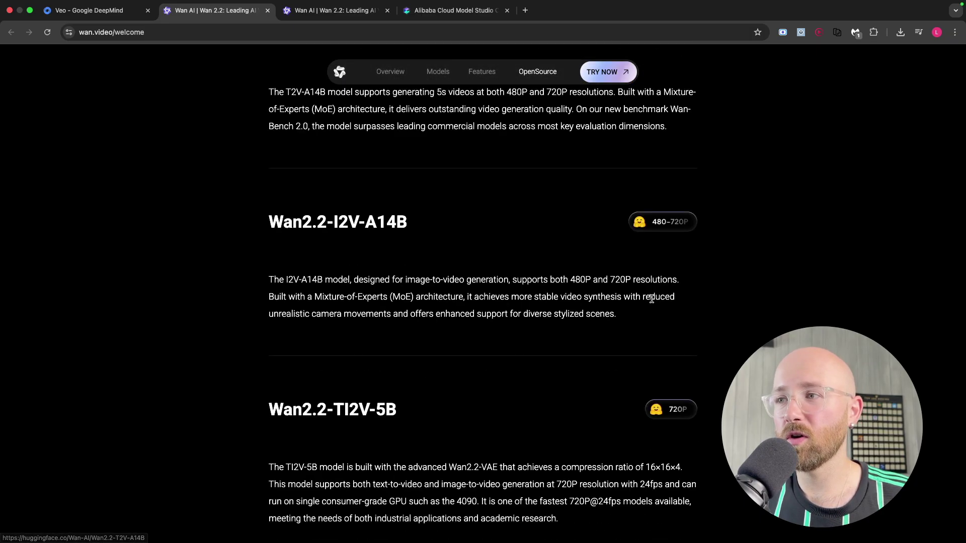
Open the Wan2.2-I2V-A14B Hugging Face model card, then return to the Model Studio catalogue
left_click(673, 223)
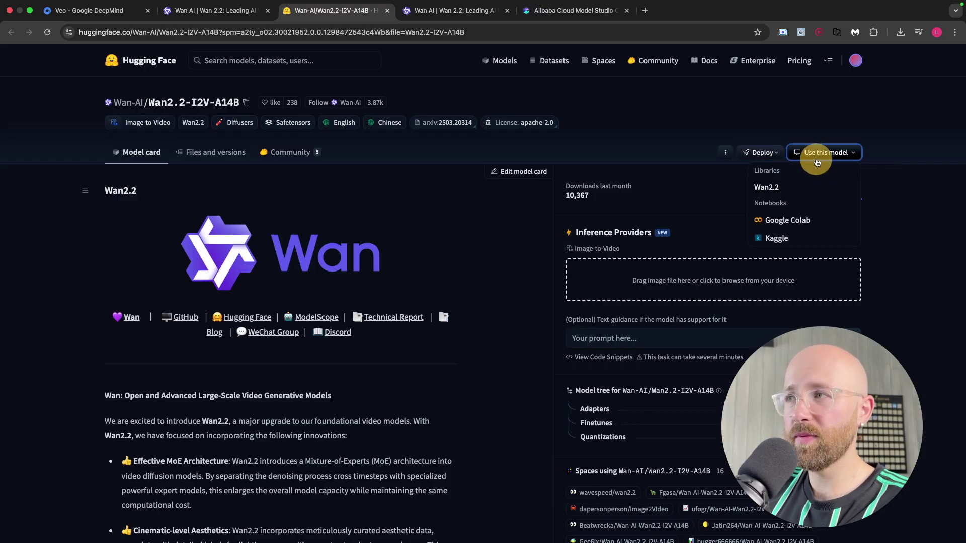
left_click(461, 17)
left_click(537, 12)
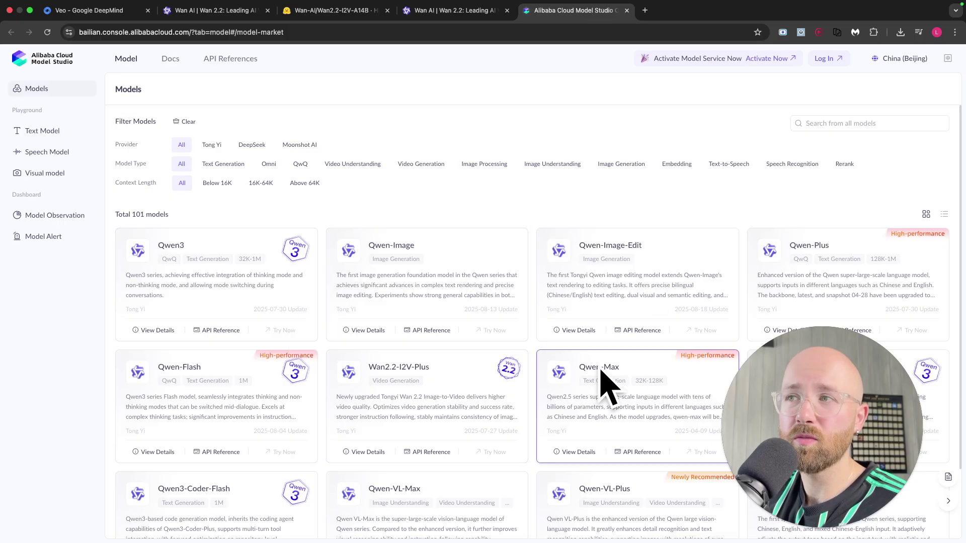
Return to Wan's credit packs, ranging from 30 credits at US$1.5 to 3,900 at US$100
left_click(467, 11)
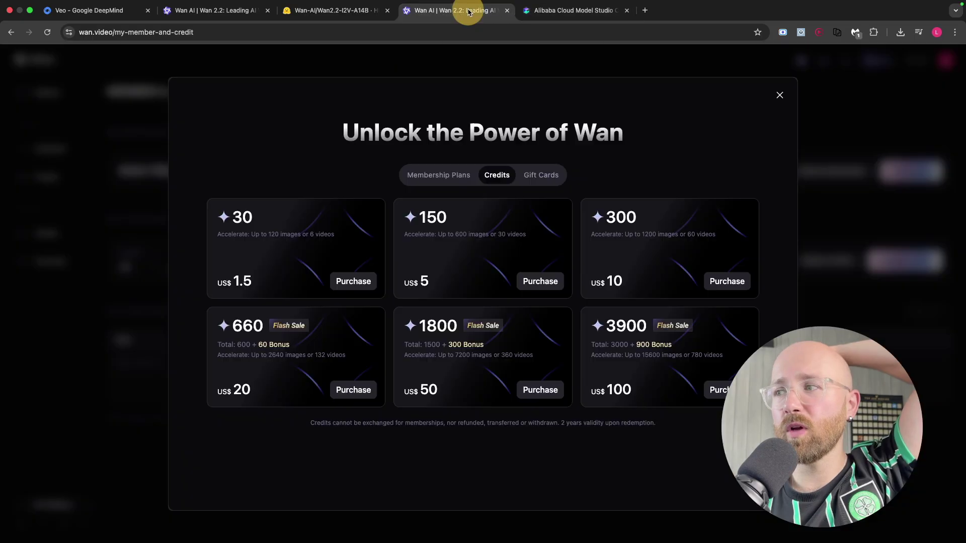
Launch Wan via TRY NOW from the welcome page and dismiss the Pro/Premium membership plans
left_click(224, 11)
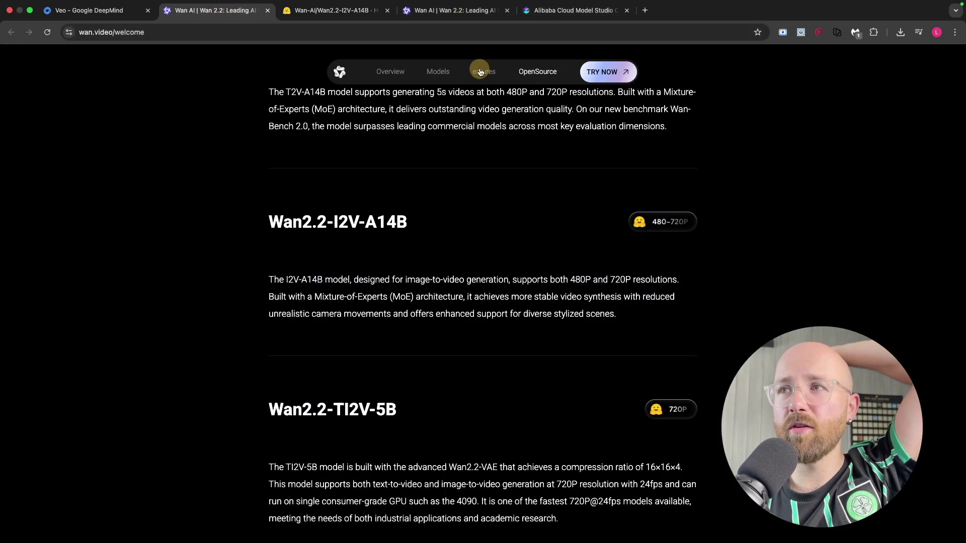
left_click(607, 73)
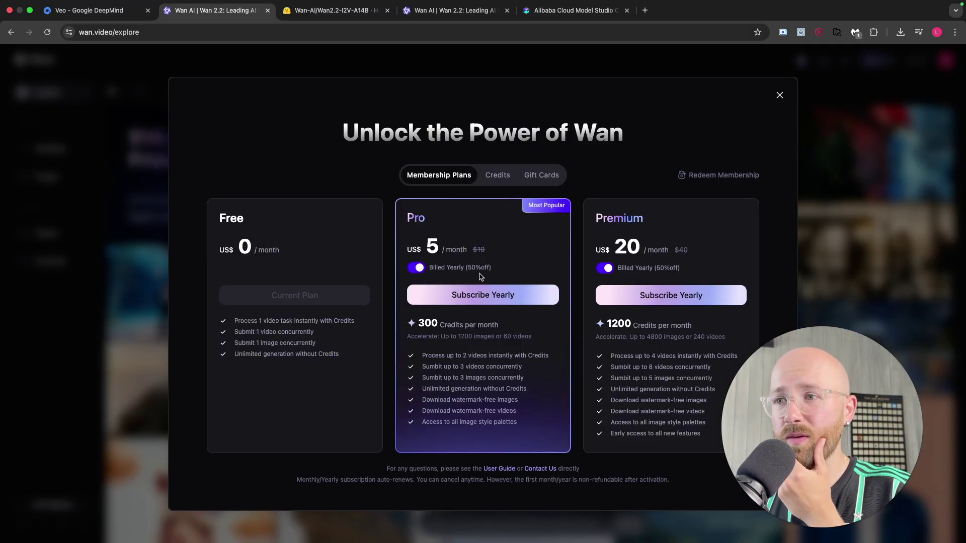
left_click(780, 96)
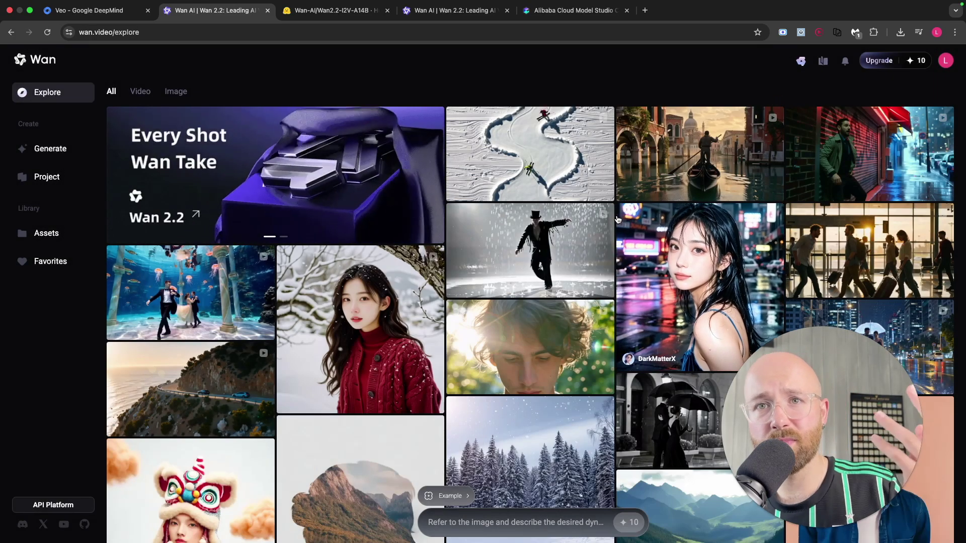
Filter the Explore gallery to videos only and browse the results
left_click(140, 91)
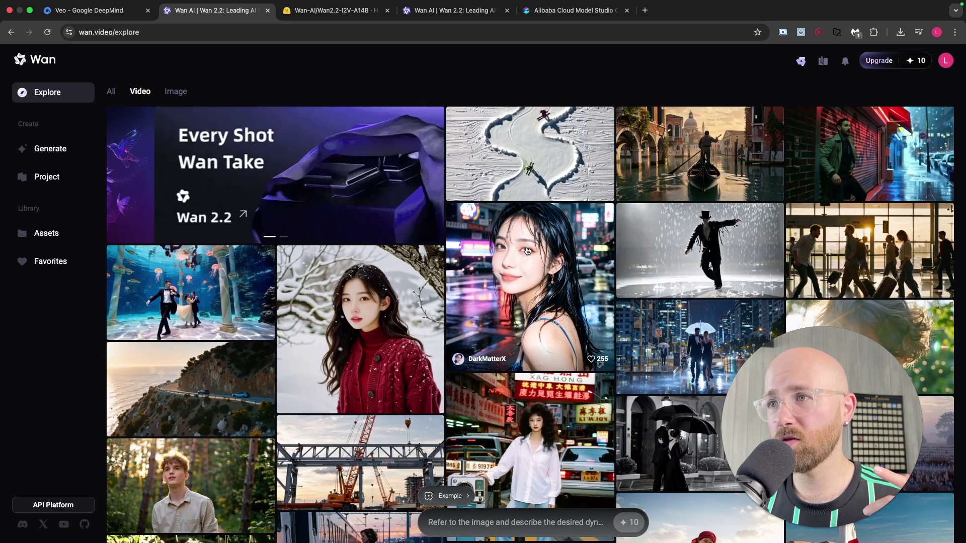
scroll(201, 277, "down", 5)
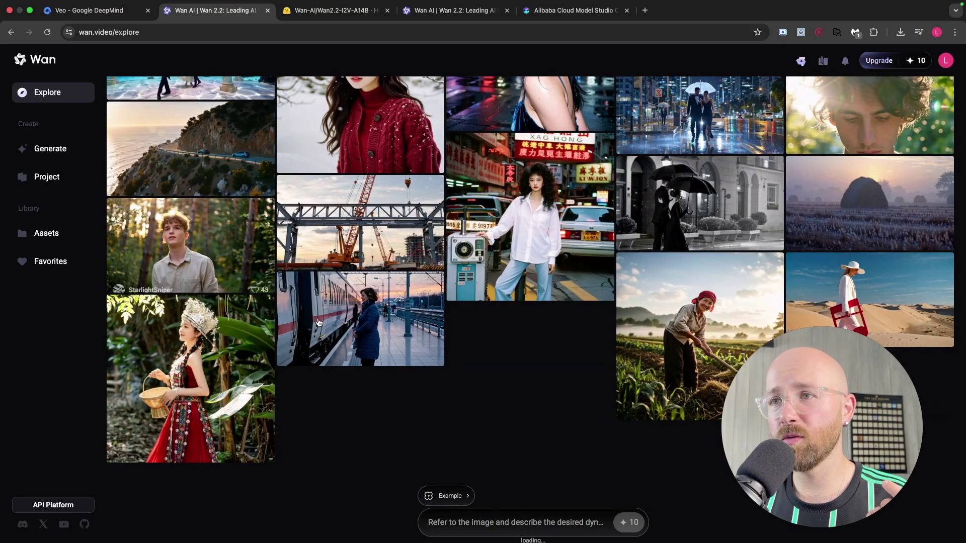
mouse_move(361, 319)
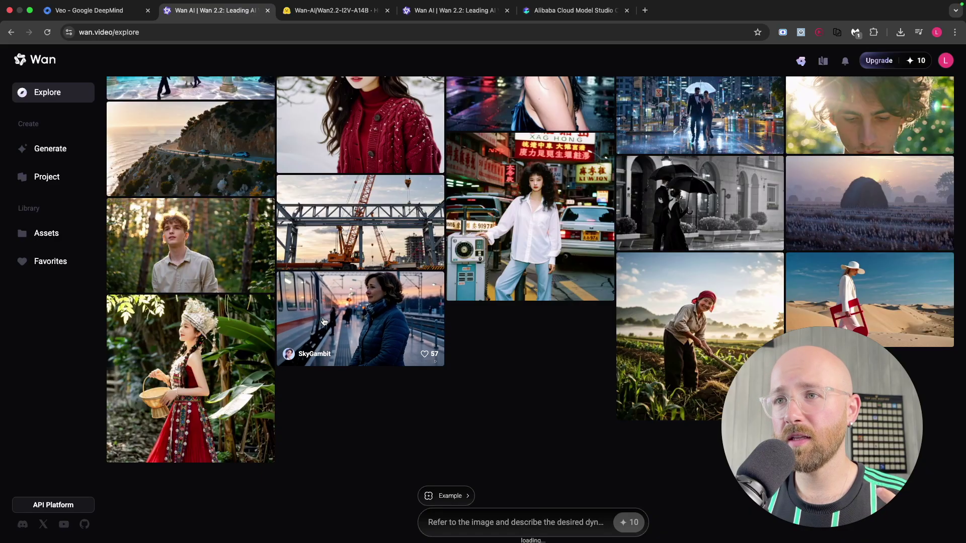
scroll(302, 302, "up", 3)
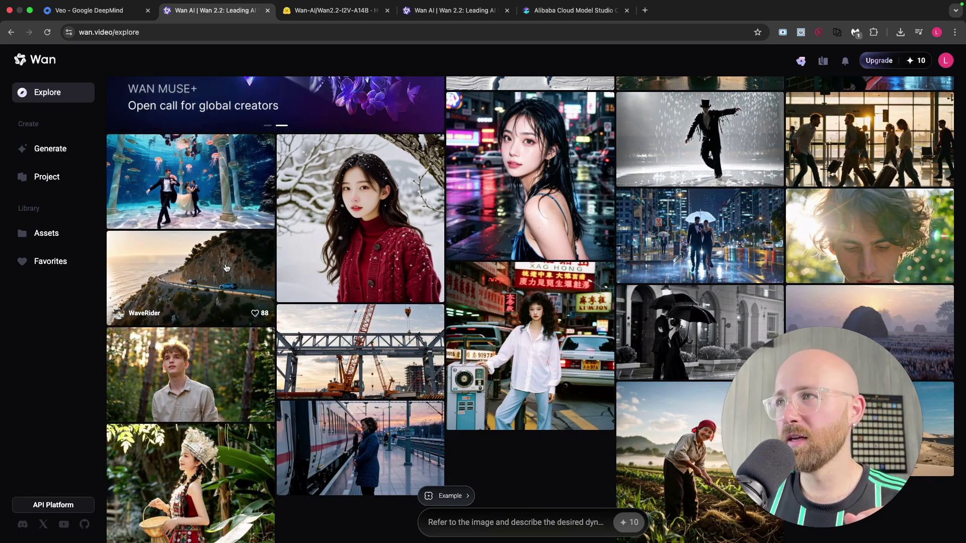
scroll(914, 149, "up", 1)
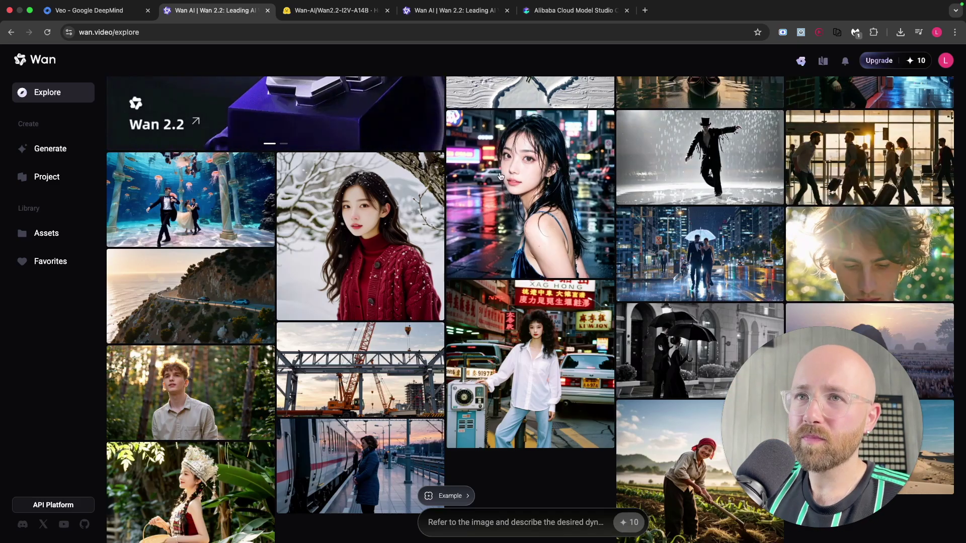
scroll(501, 176, "up", 2)
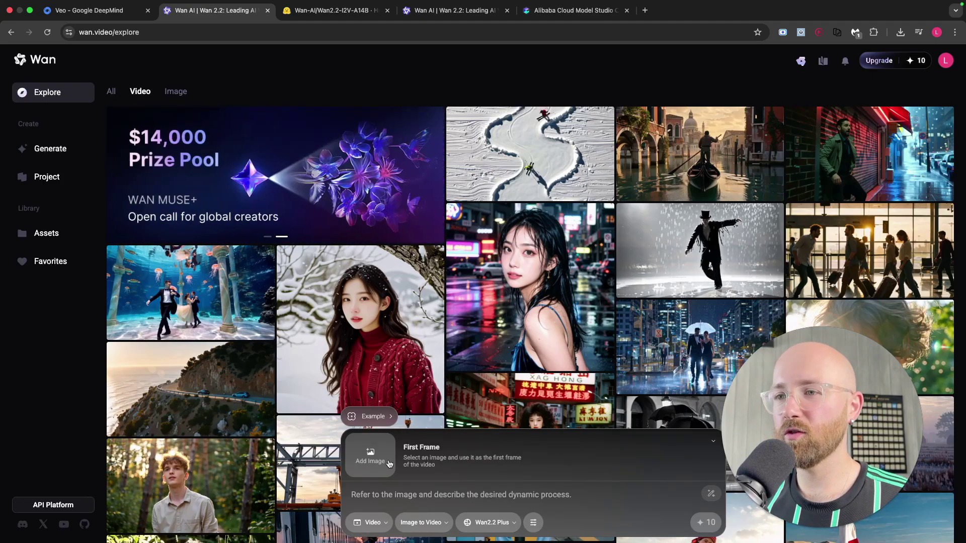
Load the selfie screenshot as the first frame and begin the prompt 'make this guy stick his tongue out'
left_click(440, 464)
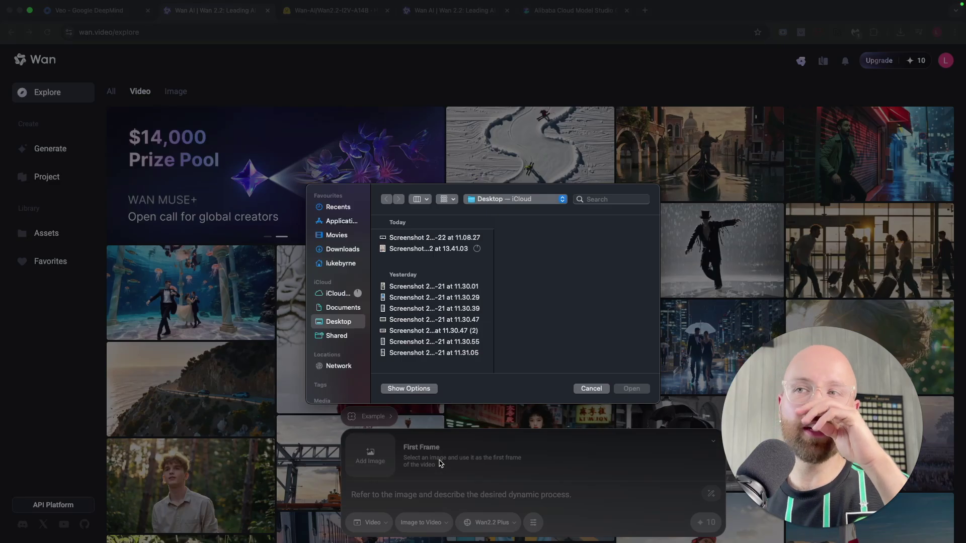
double_click(444, 249)
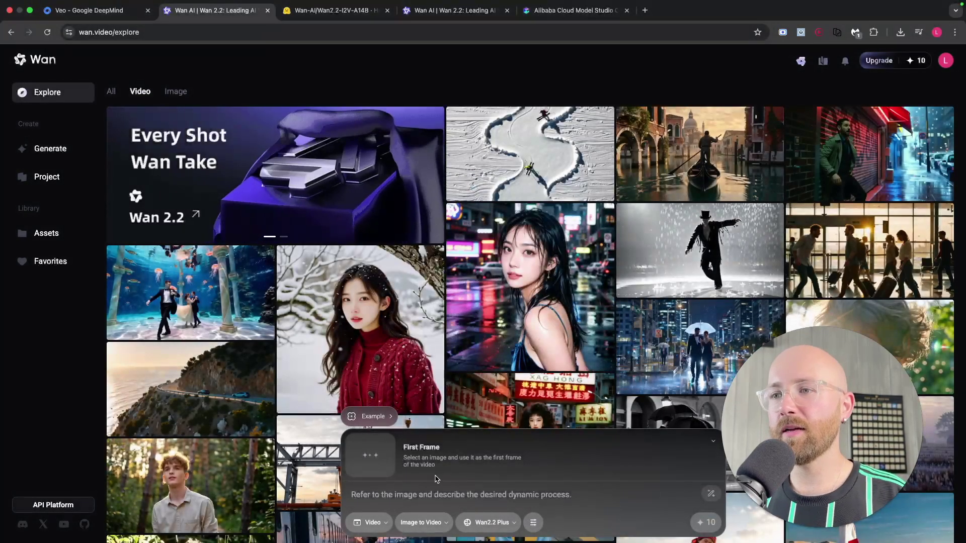
left_click(427, 497)
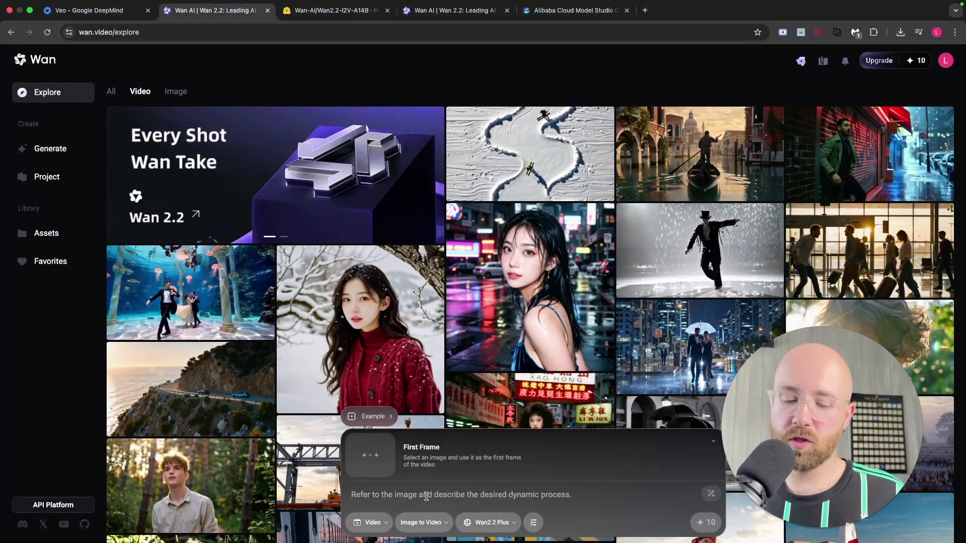
type("make this guy s")
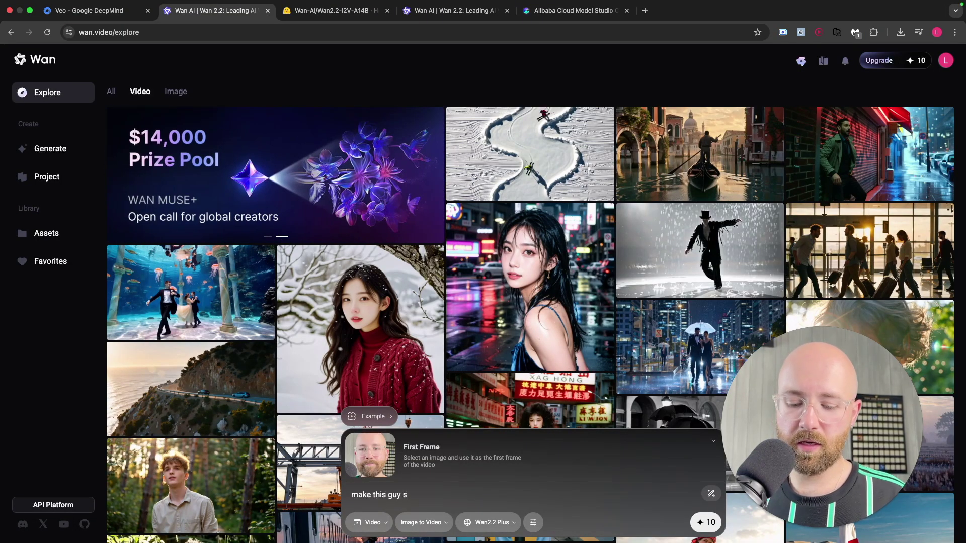
type("tick his tongue")
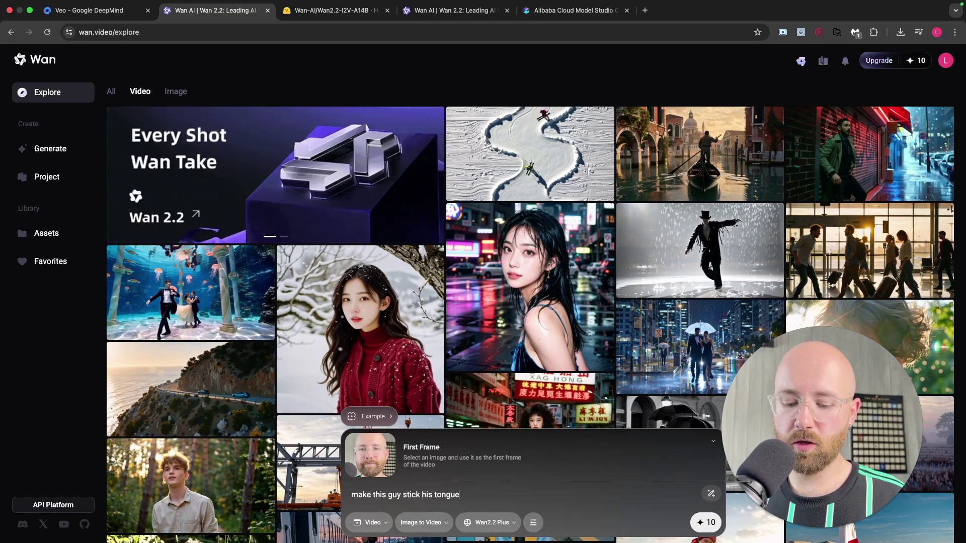
type(" out")
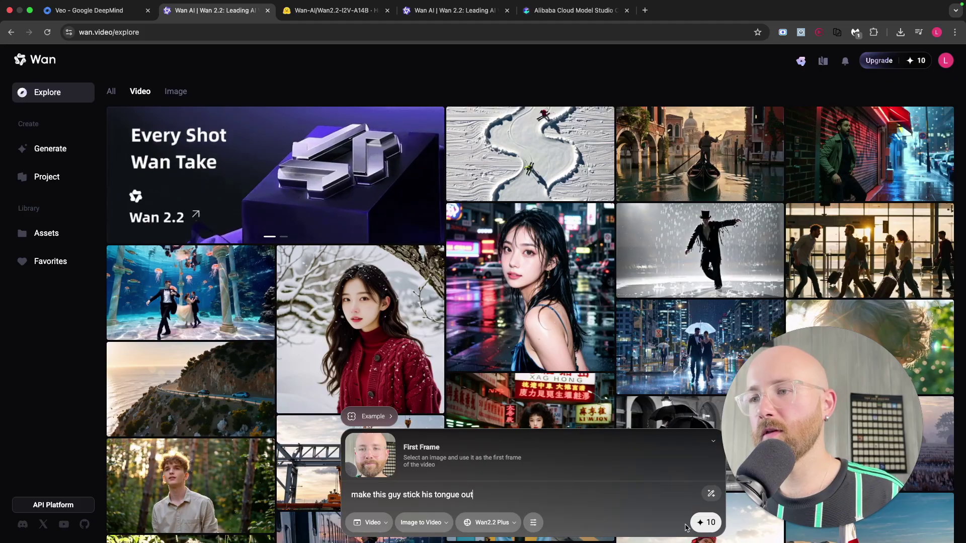
Check the model, media, function and settings dropdowns, keeping Video, Image to Video and Wan2.2 Plus
left_click(506, 523)
left_click(372, 528)
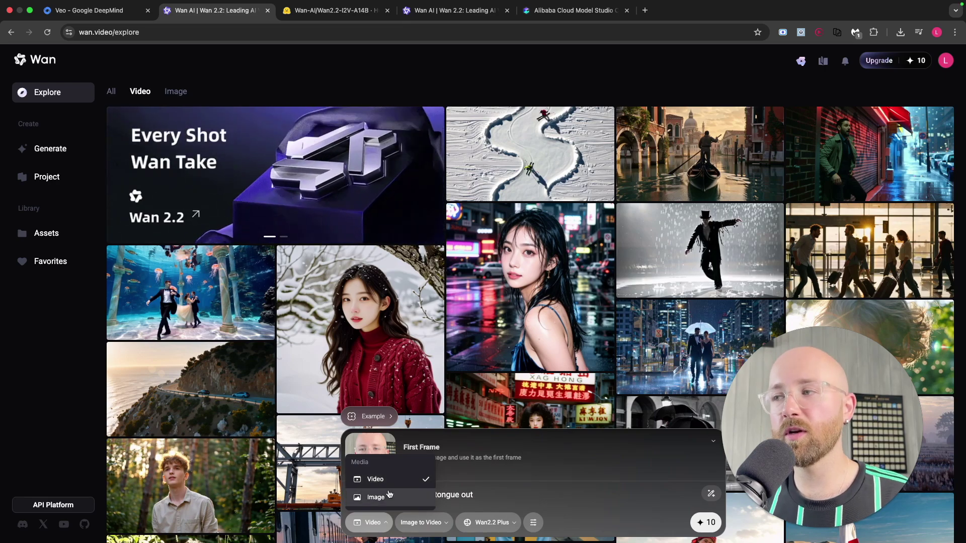
left_click(420, 524)
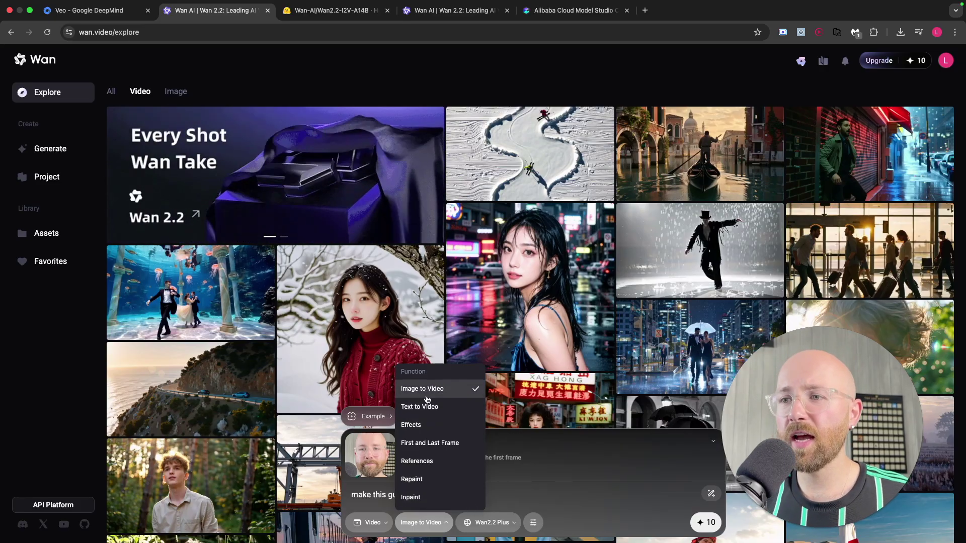
left_click(488, 522)
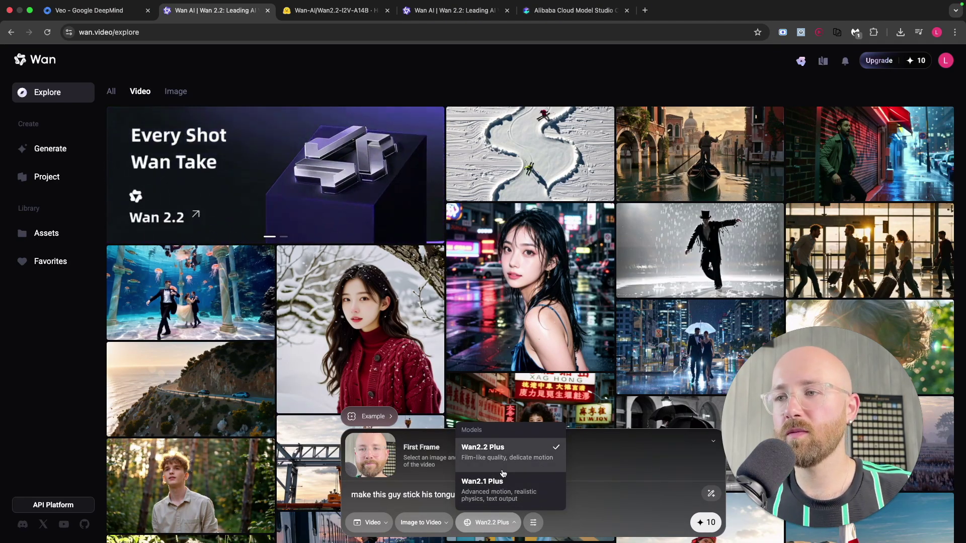
left_click(535, 524)
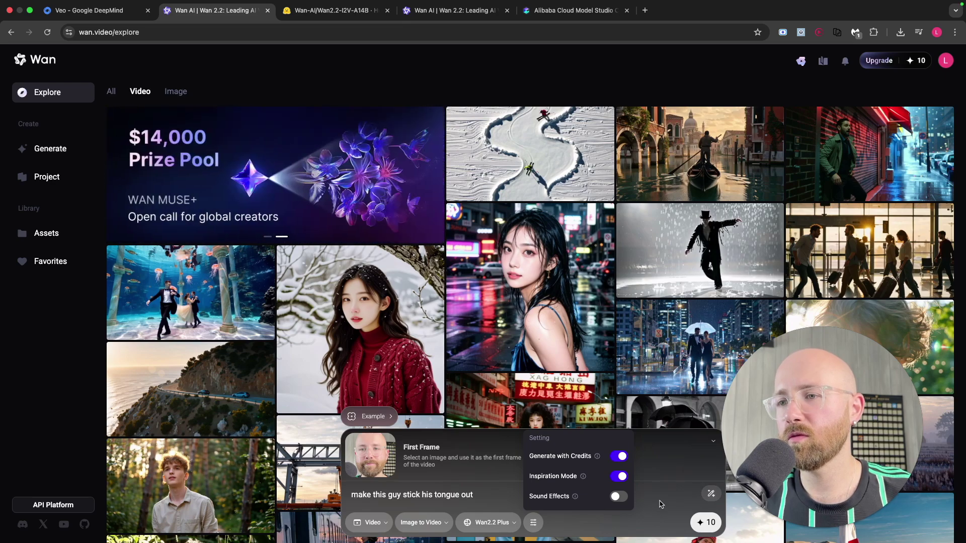
Change the prompt to 'make this guy say aloha' and have it automatically enhanced
left_click_drag(473, 494, 399, 494)
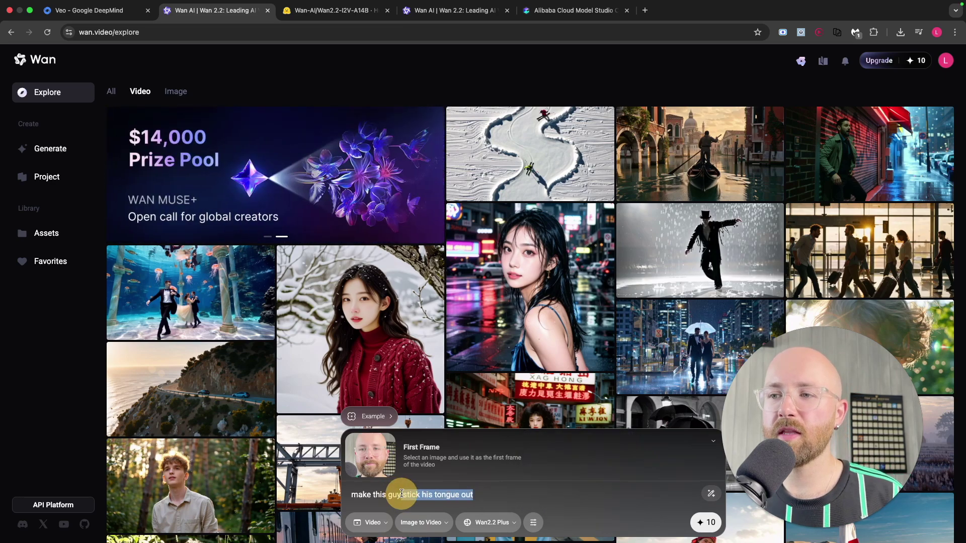
type("say ")
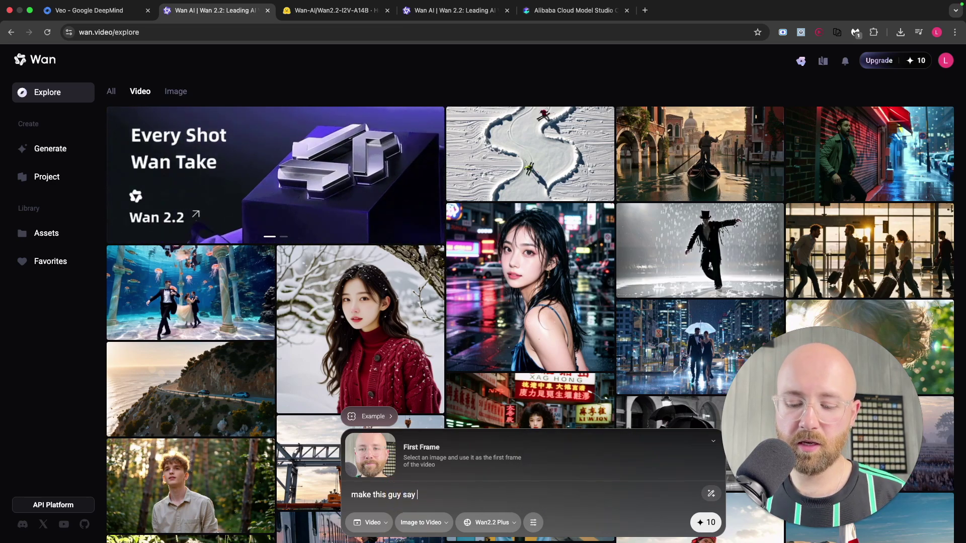
type("aloha")
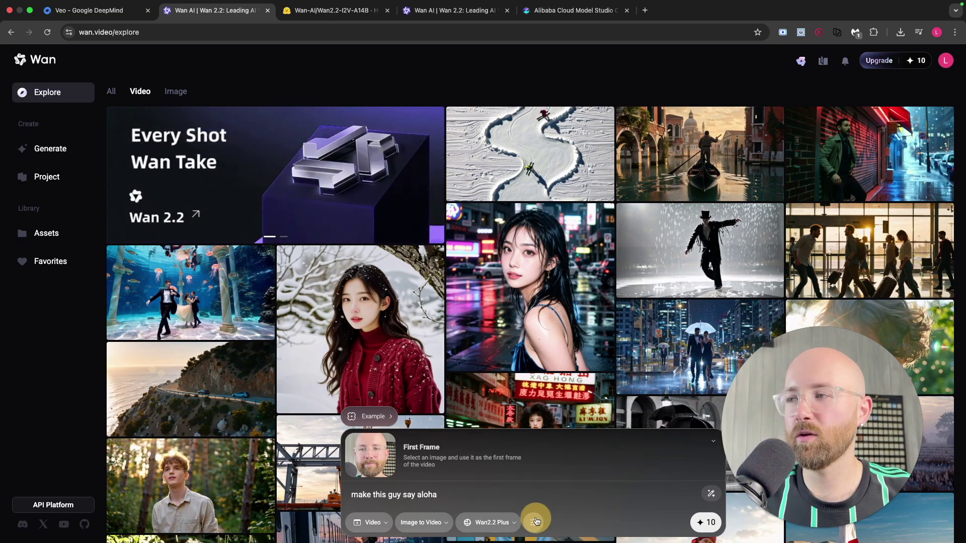
left_click(536, 521)
left_click(672, 489)
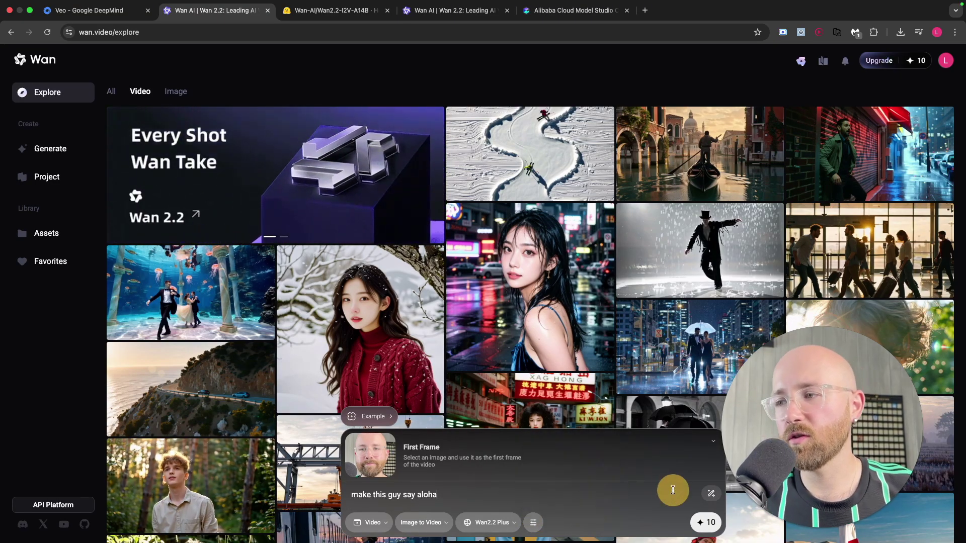
left_click(711, 494)
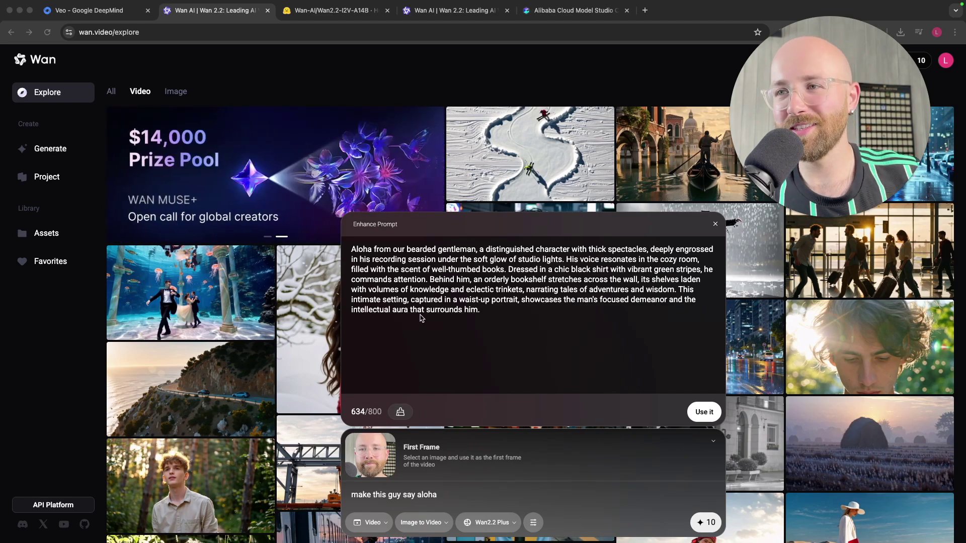
Accept the enhanced 'Aloha from our bearded gentleman' prompt and submit the Wan2.2 Plus job
left_click(711, 417)
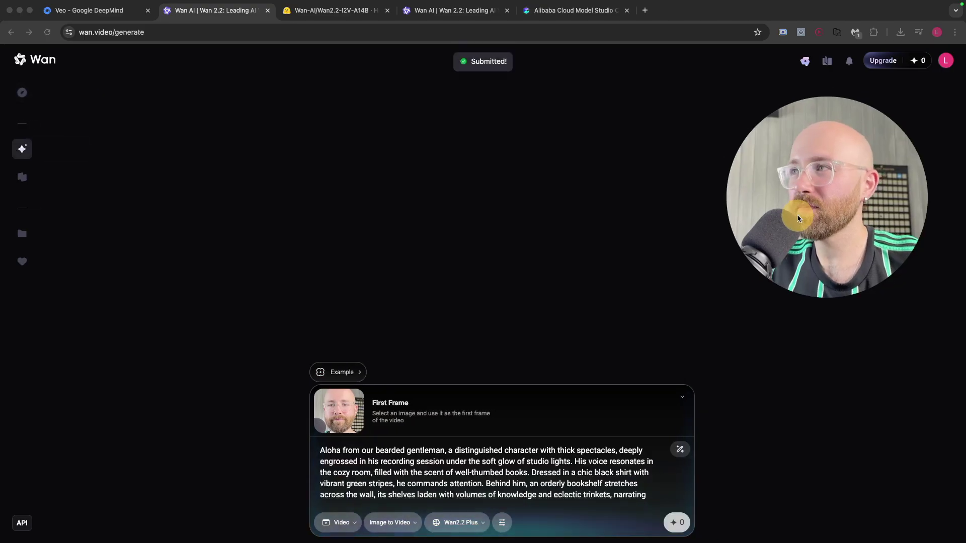
left_click_drag(818, 206, 834, 432)
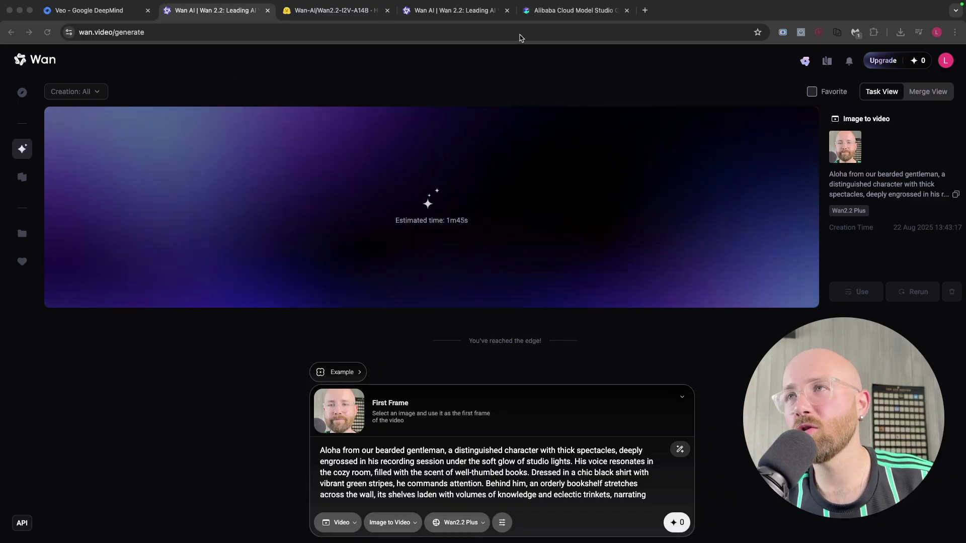
Switch to the Wan credits page and review the membership plans, including Premium's 1200 credits
left_click(486, 11)
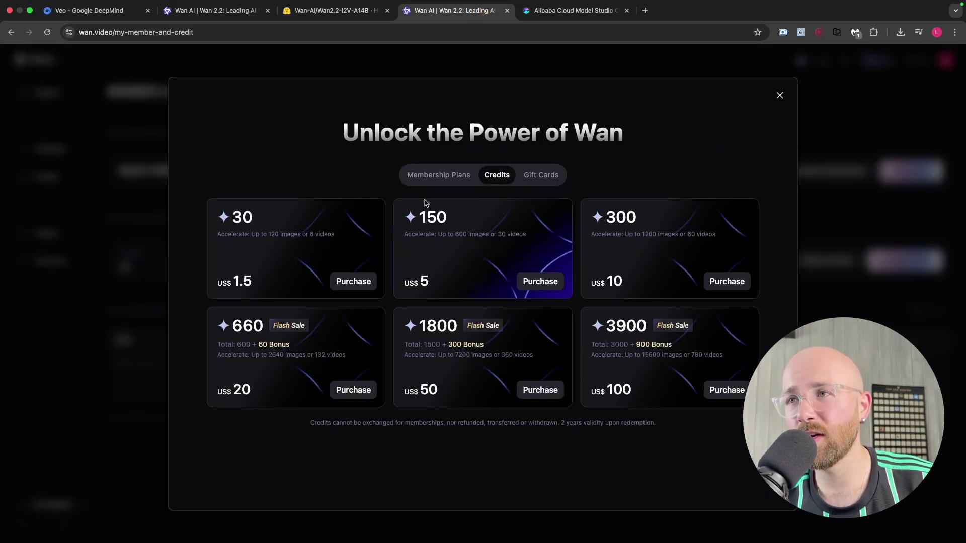
left_click(780, 95)
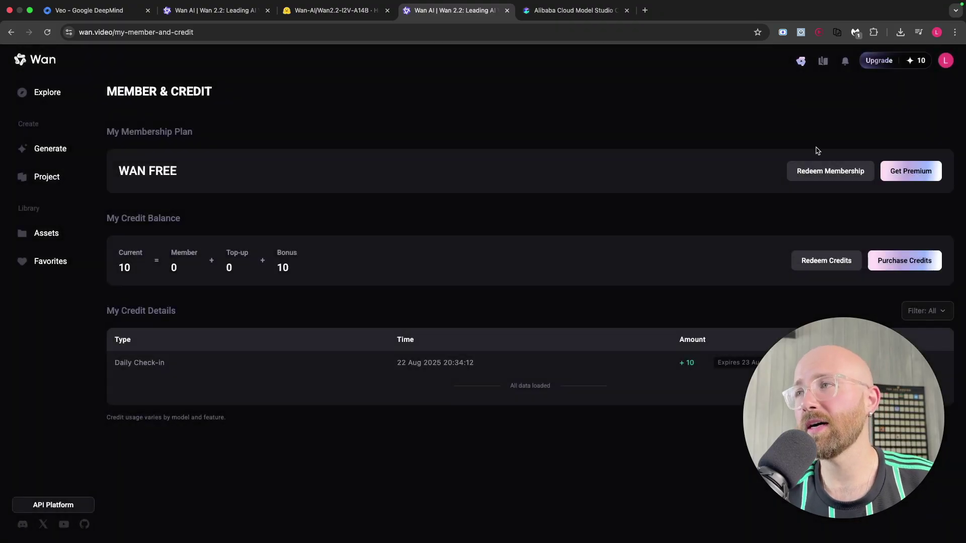
left_click(885, 171)
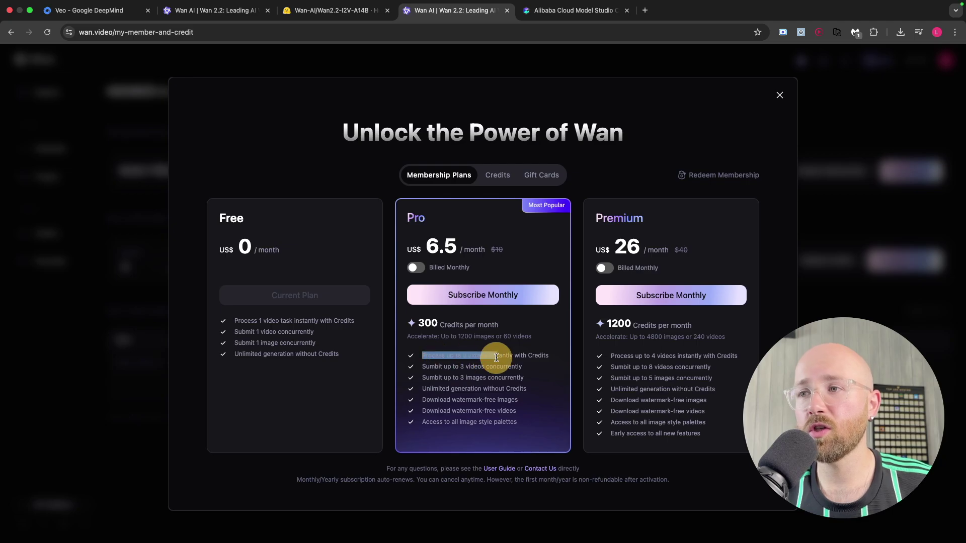
left_click(551, 358)
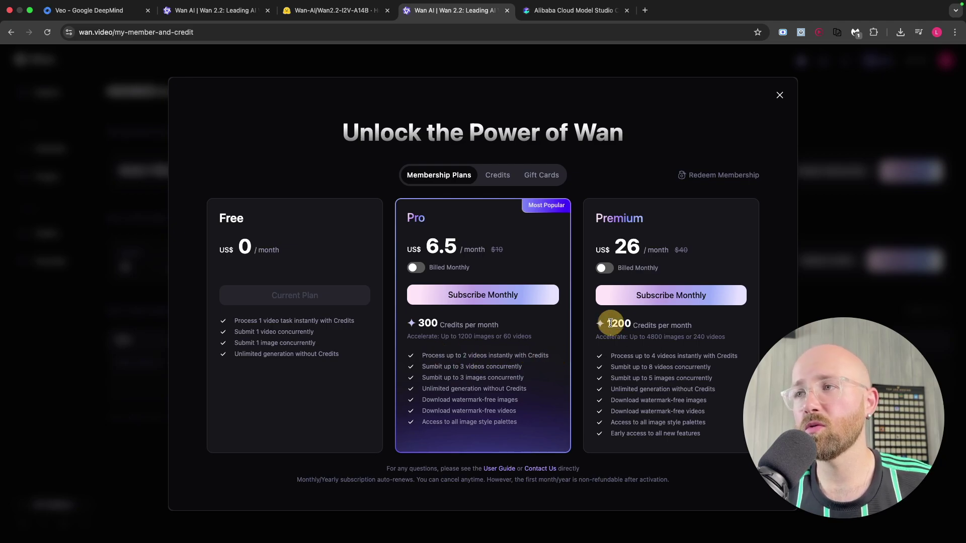
left_click_drag(611, 323, 695, 330)
left_click(694, 330)
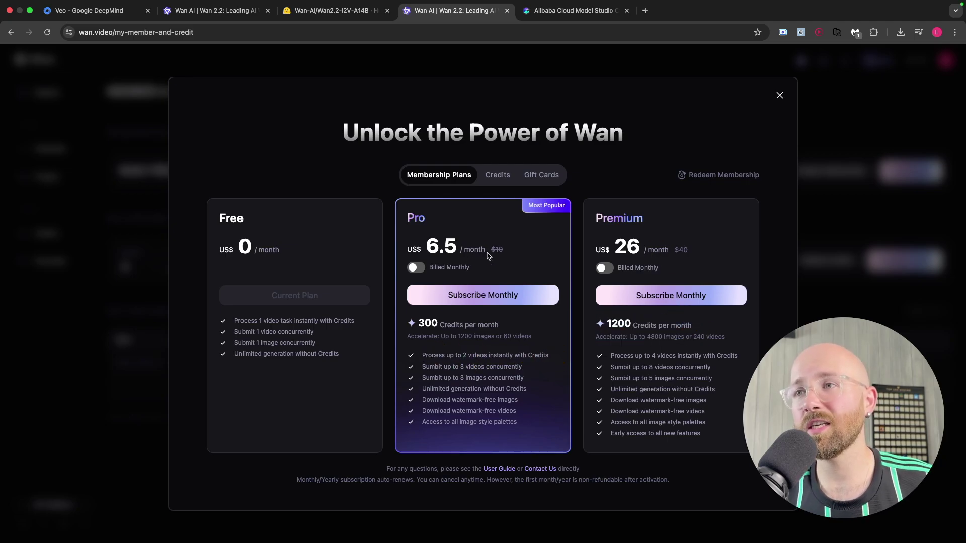
Close the membership plans, then review and close the credit packs offer
left_click(779, 96)
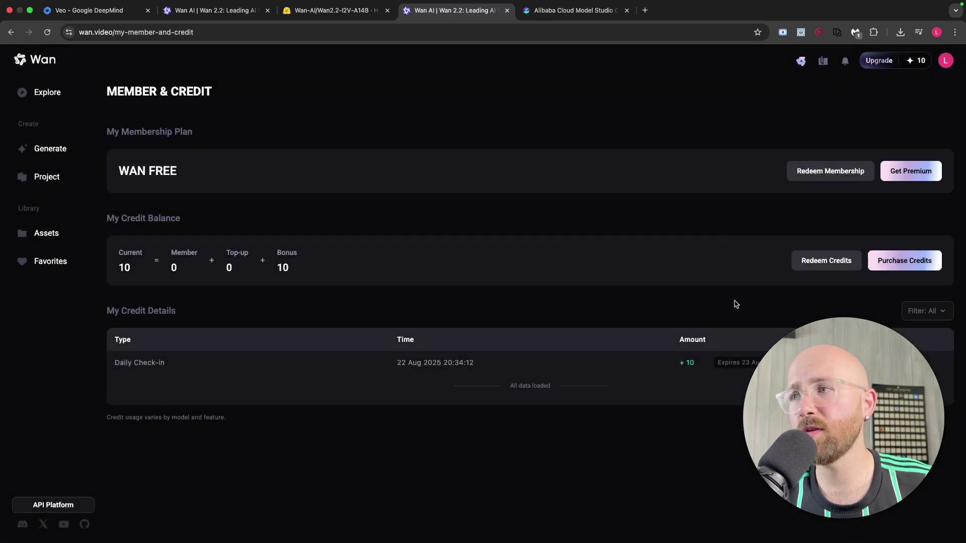
left_click(889, 262)
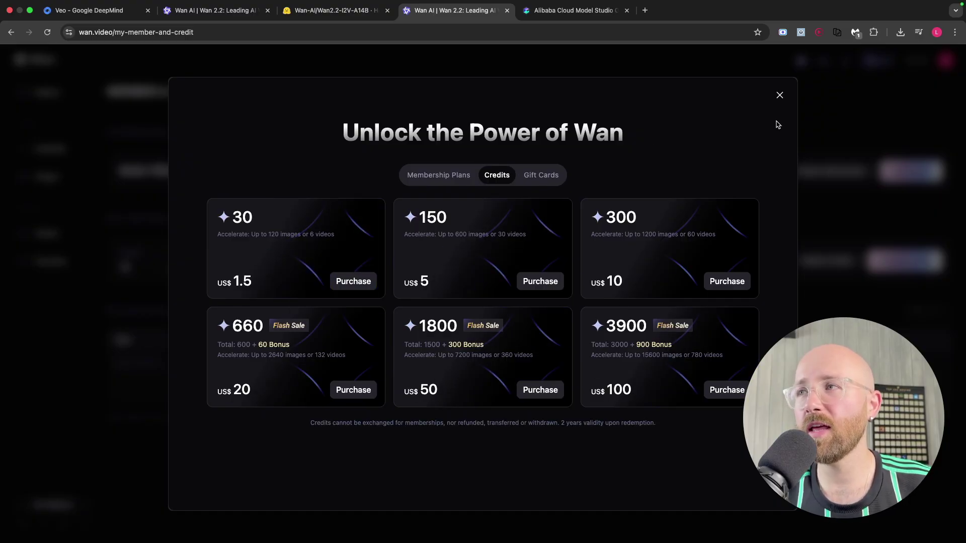
left_click(781, 95)
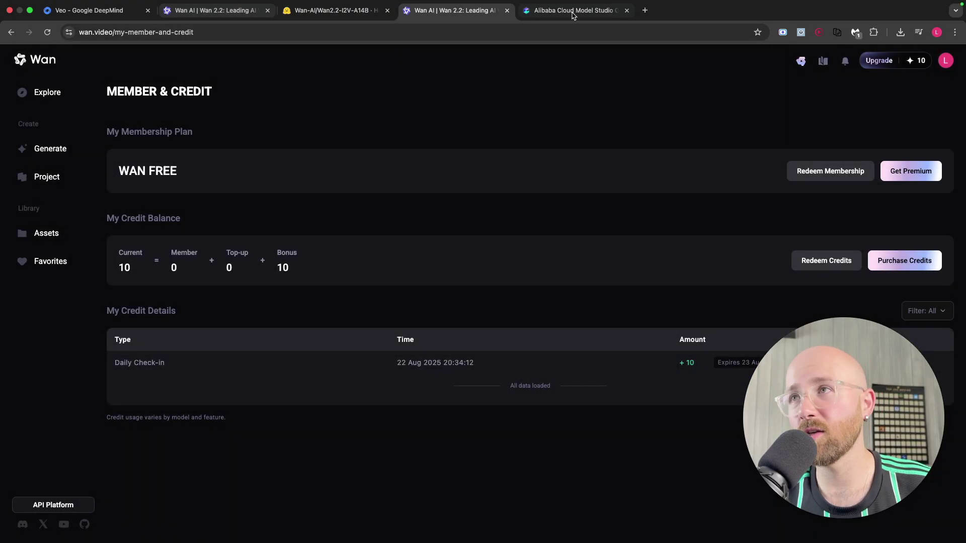
Glance at the Model Studio tab, then return to Wan's page with the finished aloha clip
left_click(578, 22)
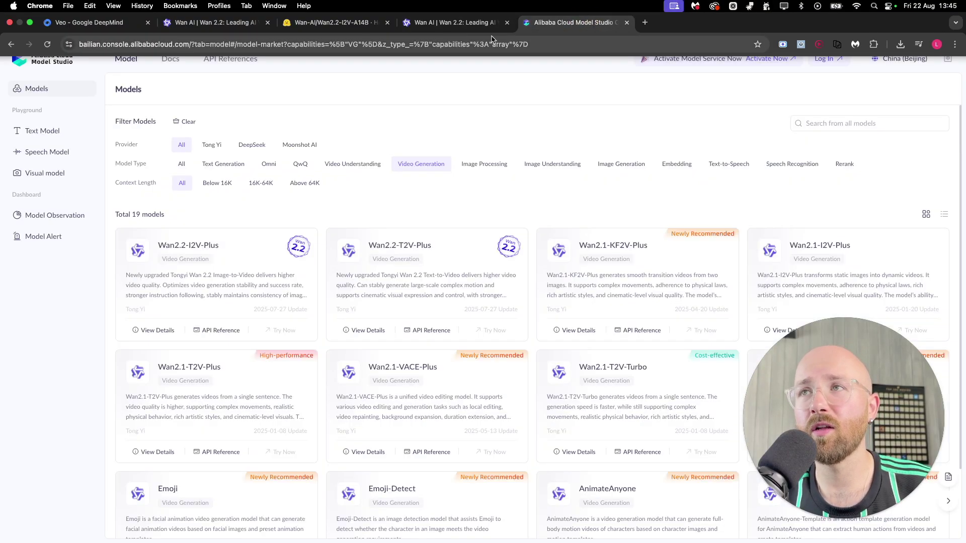
left_click(480, 22)
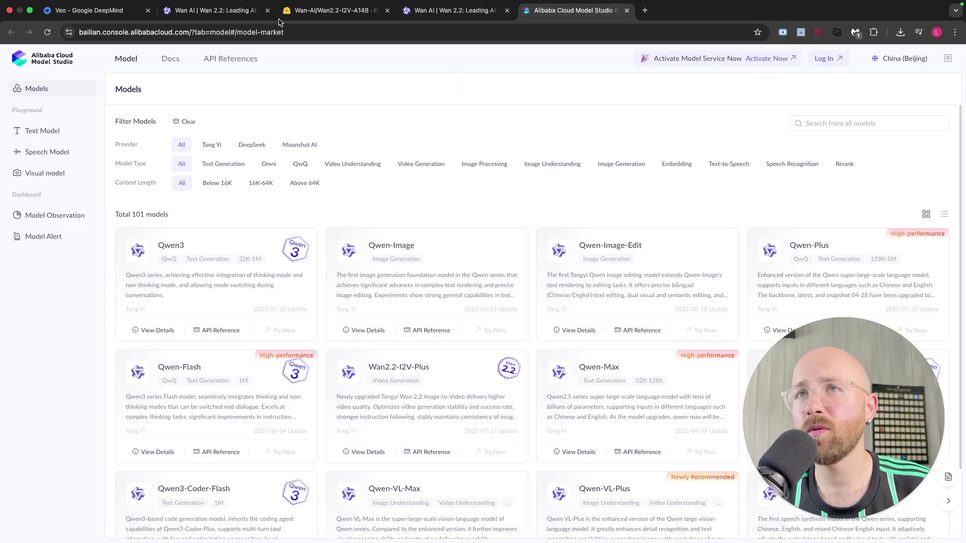
left_click(218, 11)
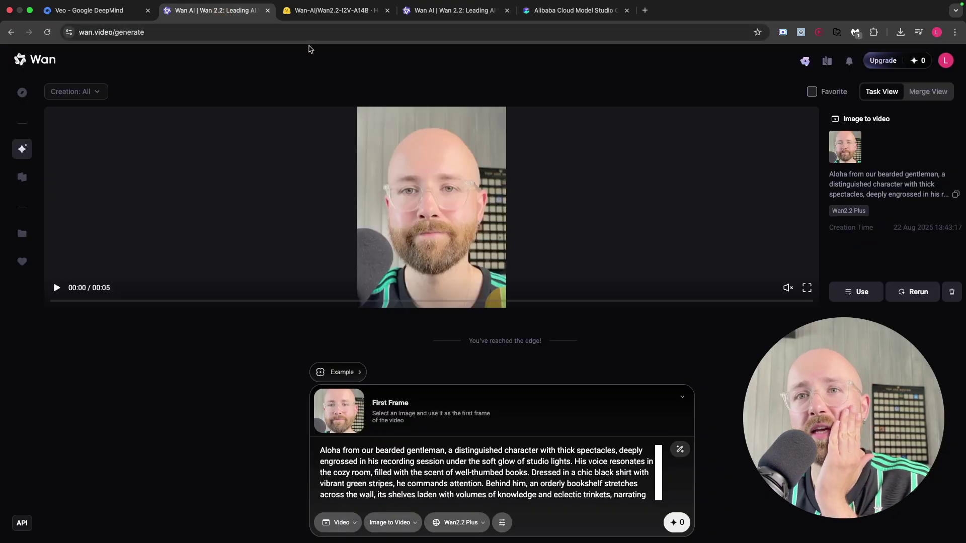
mouse_move(431, 207)
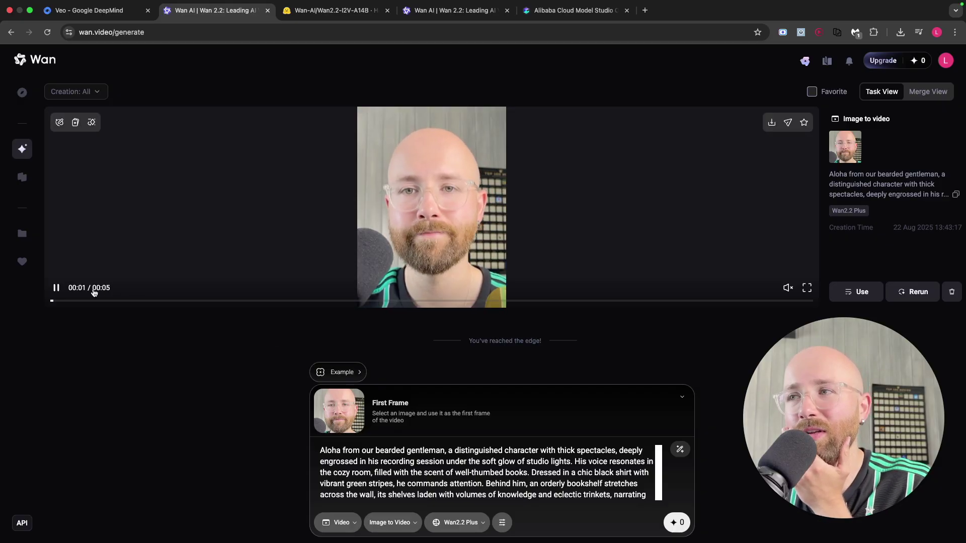
Rewind the aloha clip and watch it from the start, including in fullscreen
left_click(58, 289)
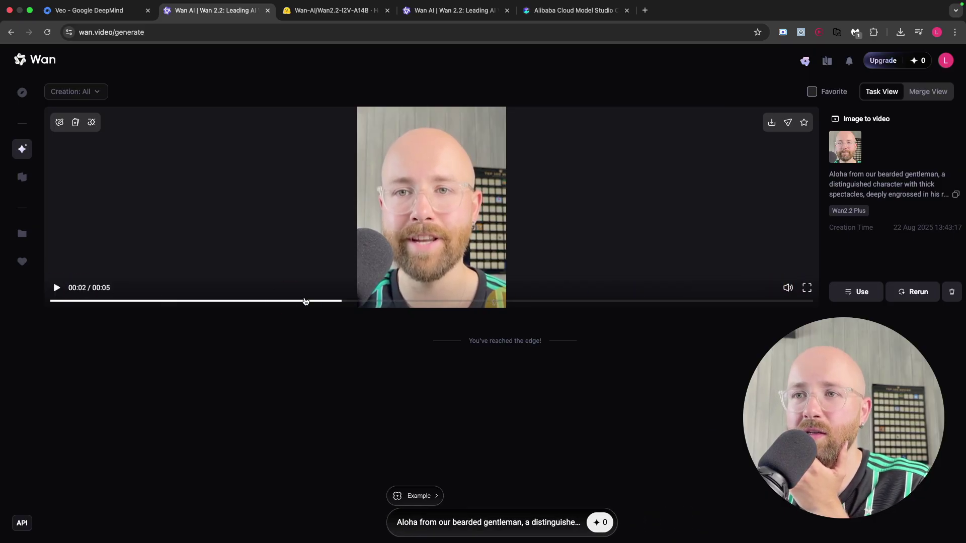
left_click_drag(288, 303, 23, 302)
left_click(56, 288)
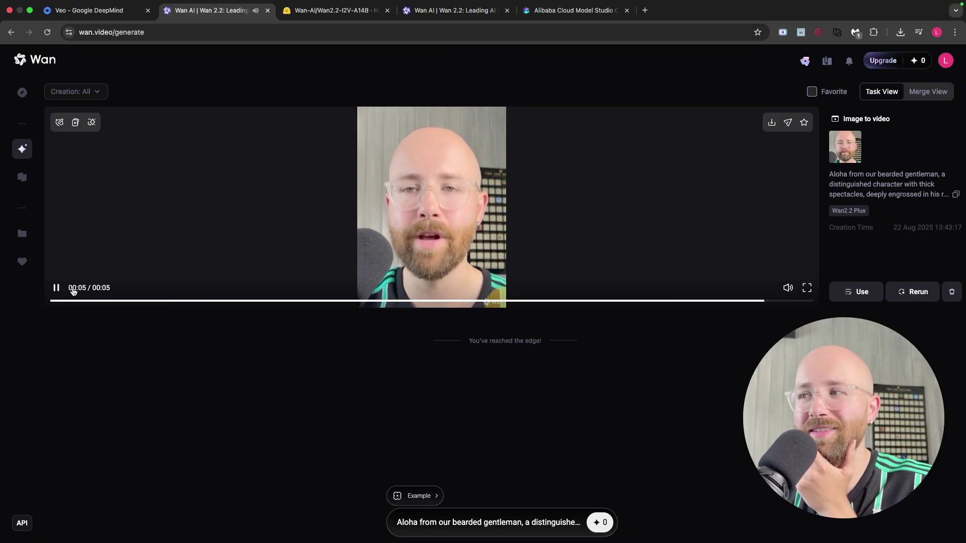
left_click(807, 288)
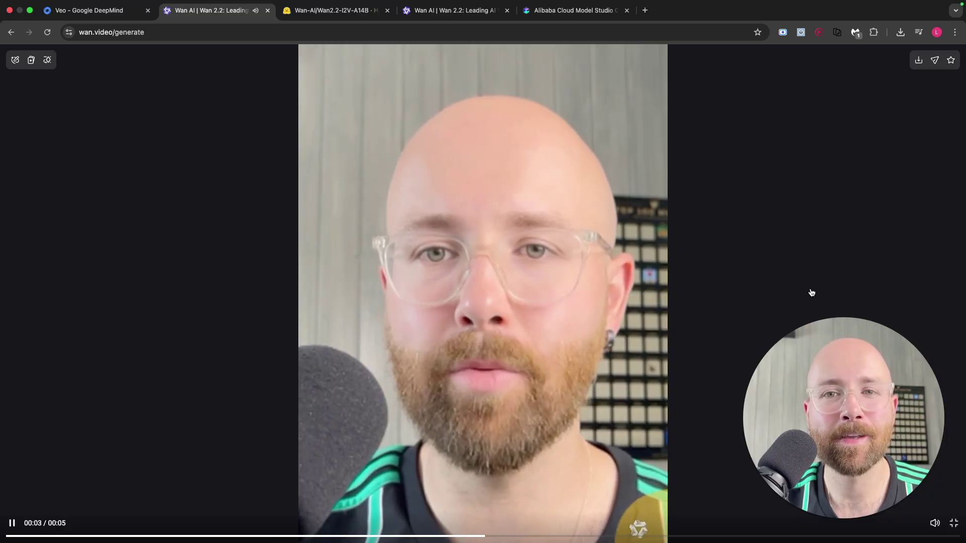
left_click(893, 309)
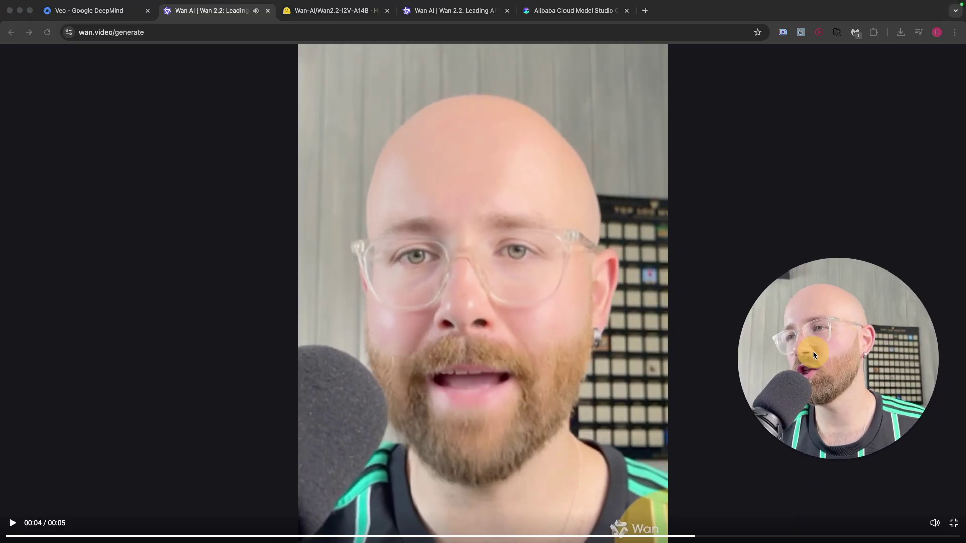
left_click(320, 291)
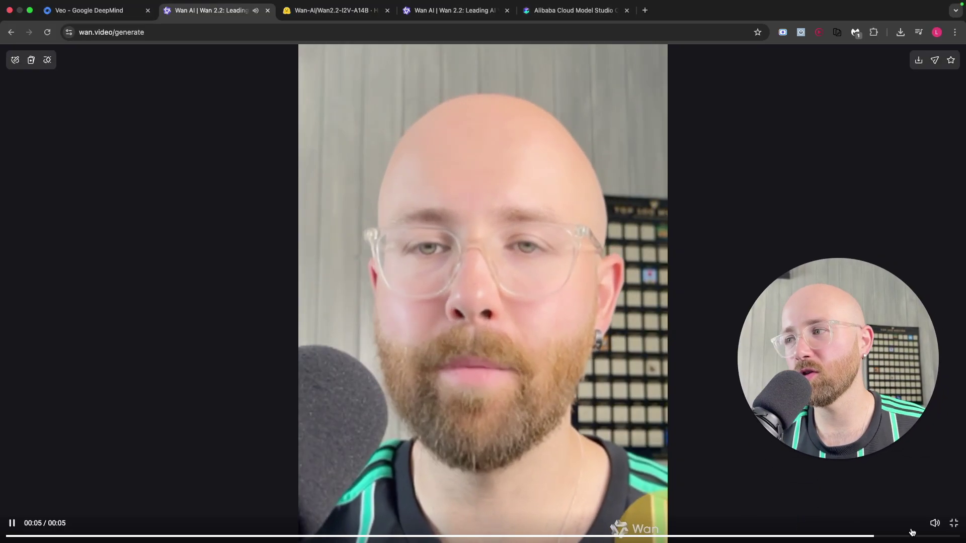
key("Escape")
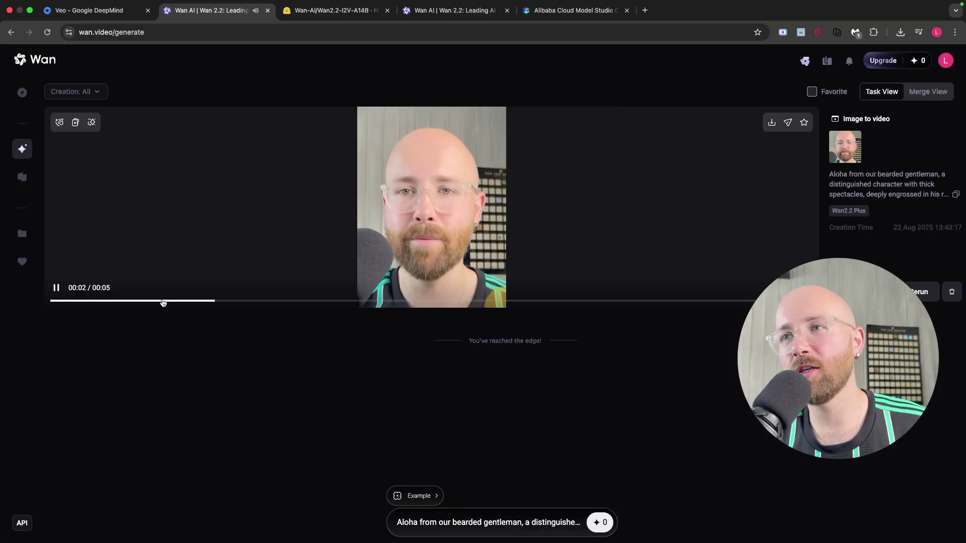
Pause the clip after playback and switch to the Member & Credit tab
left_click(56, 287)
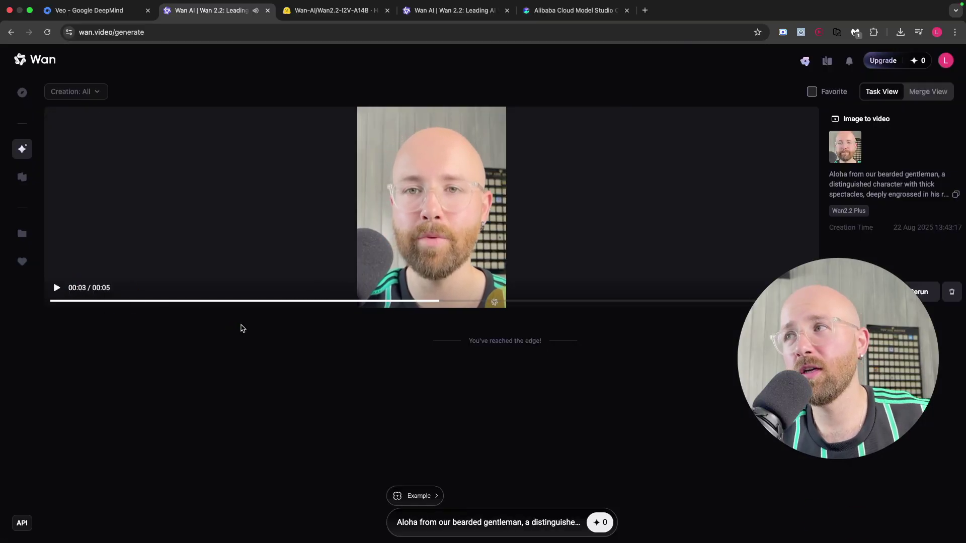
left_click(653, 252)
left_click(56, 288)
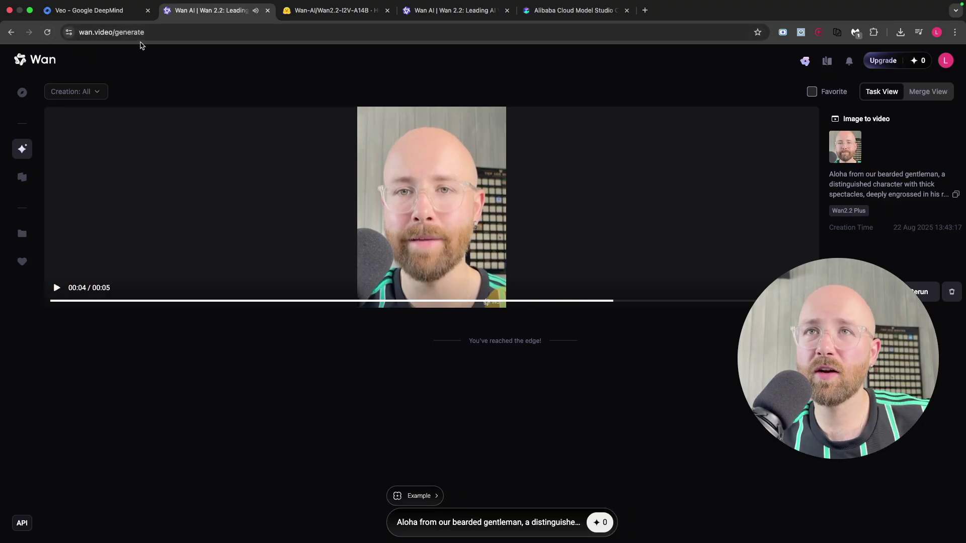
left_click(456, 11)
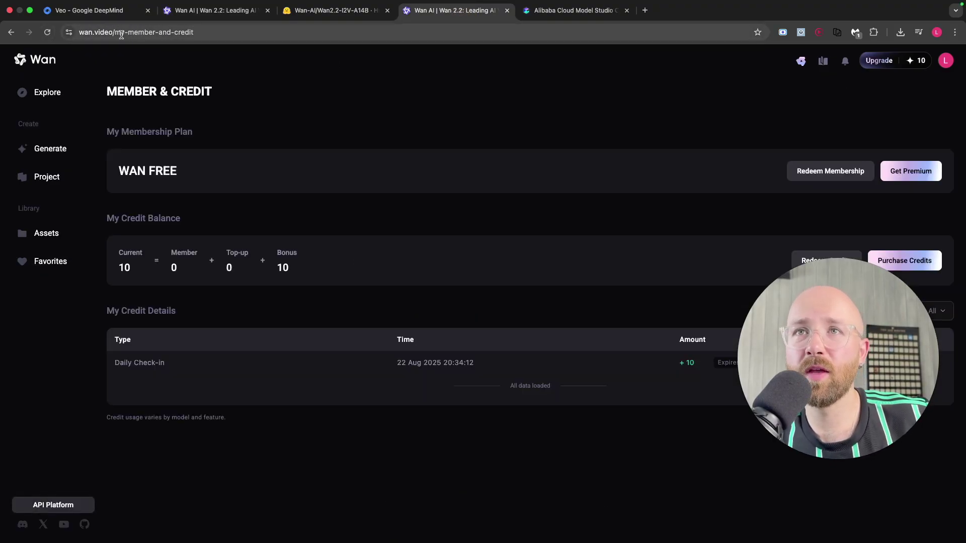
Load the wan.video home gallery and open the rainy-city umbrella couple video
left_click_drag(114, 32, 276, 36)
key("BackSpace")
key("Return")
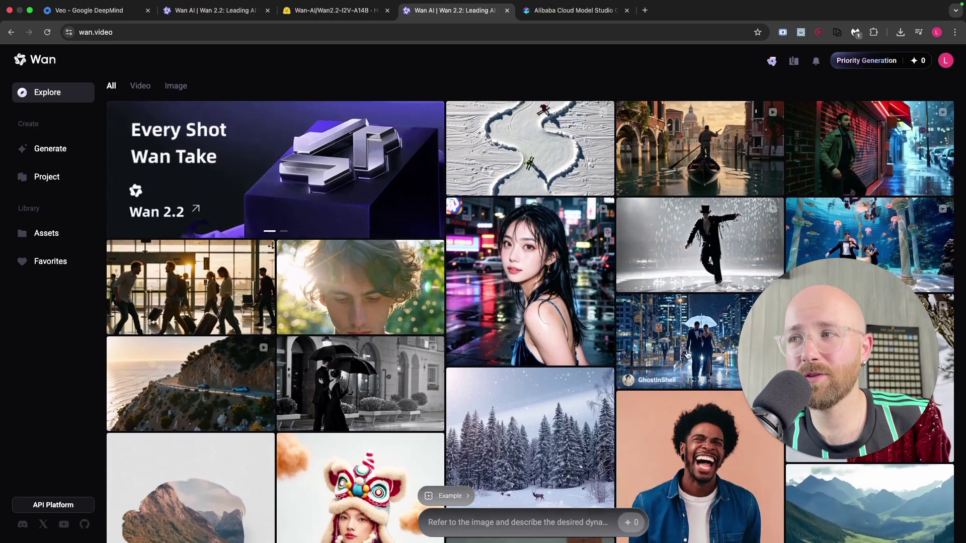
scroll(635, 349, "down", 1)
left_click(643, 295)
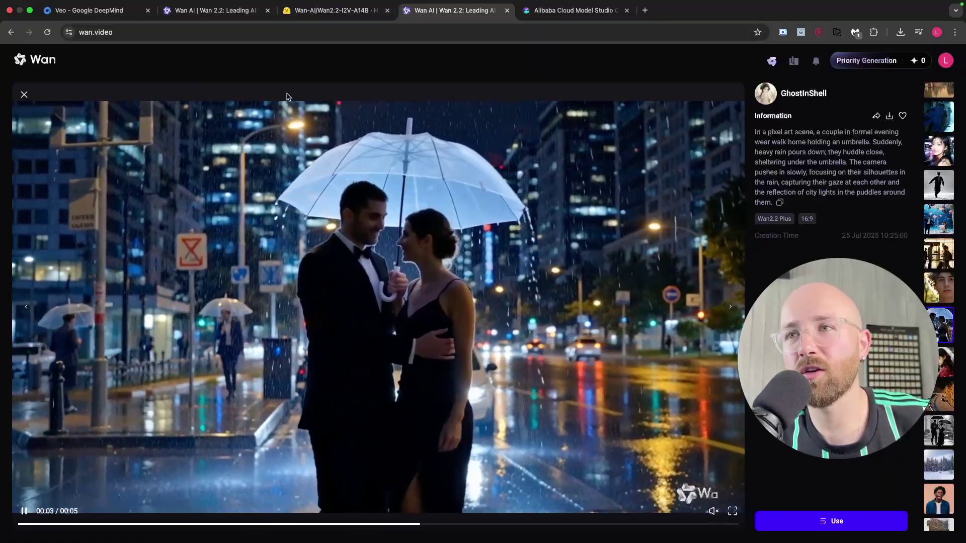
Switch to the Google DeepMind Veo page and scroll down to the example carousel
left_click(85, 10)
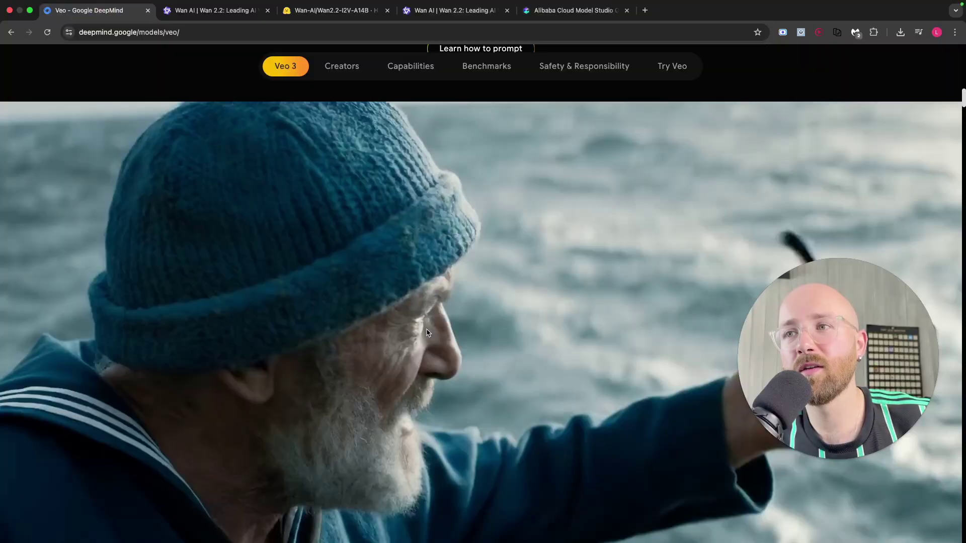
scroll(427, 333, "down", 4)
scroll(427, 331, "down", 9)
scroll(430, 331, "down", 3)
scroll(452, 322, "down", 1)
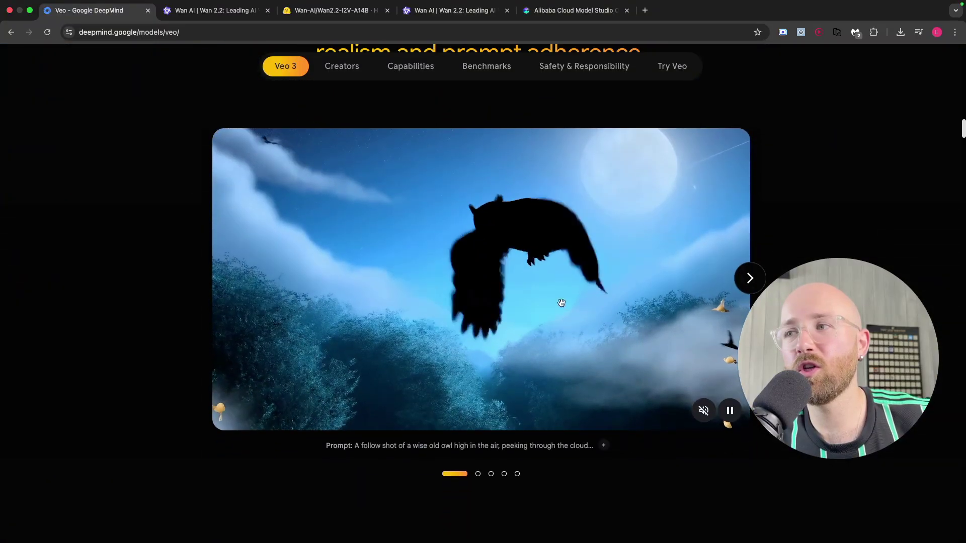
left_click_drag(772, 317, 772, 386)
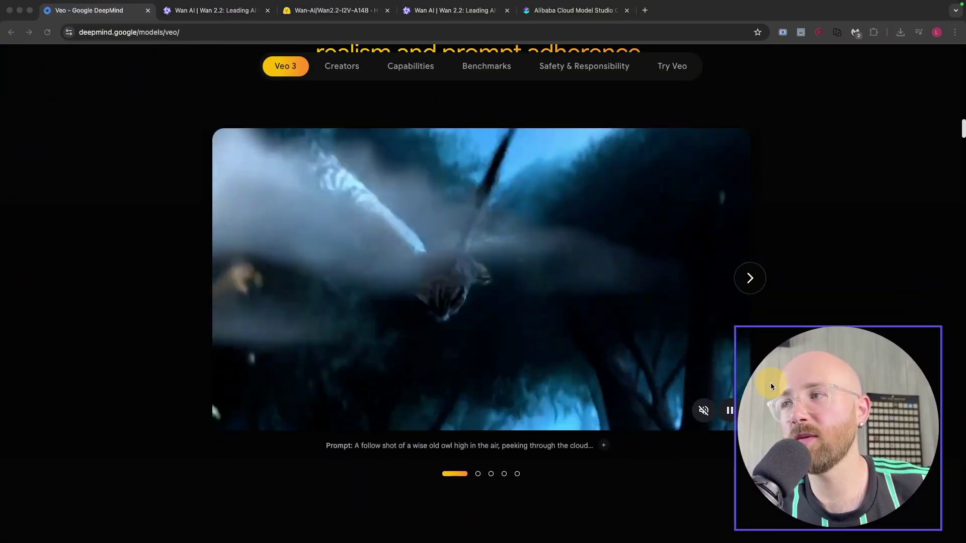
Step through the map-reading, detective and spies Veo examples, then return to Wan's generate tab
left_click(755, 281)
left_click(749, 282)
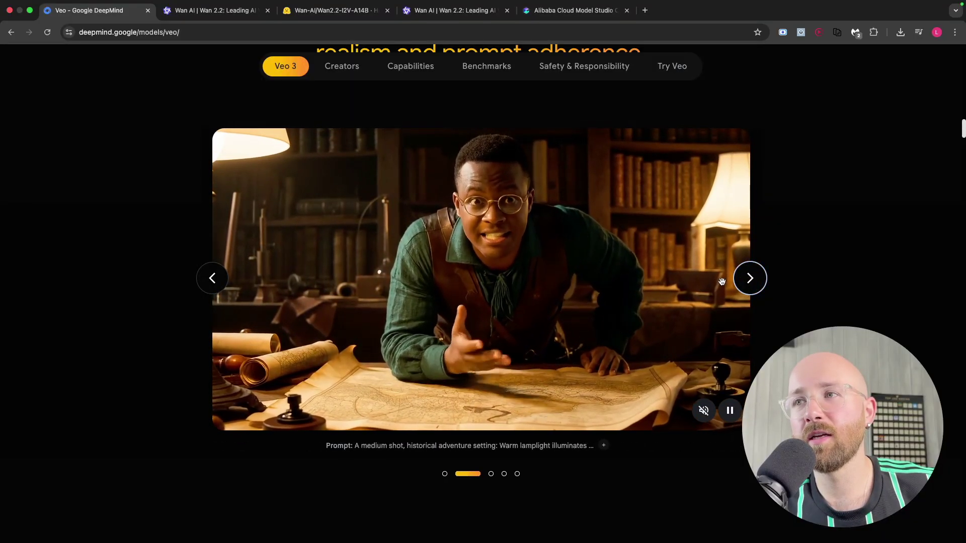
left_click(741, 281)
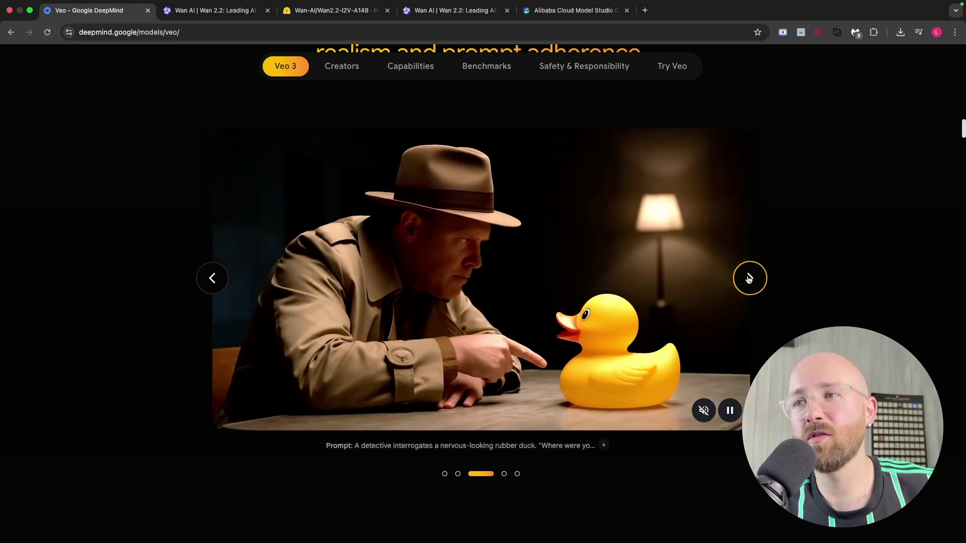
left_click(749, 279)
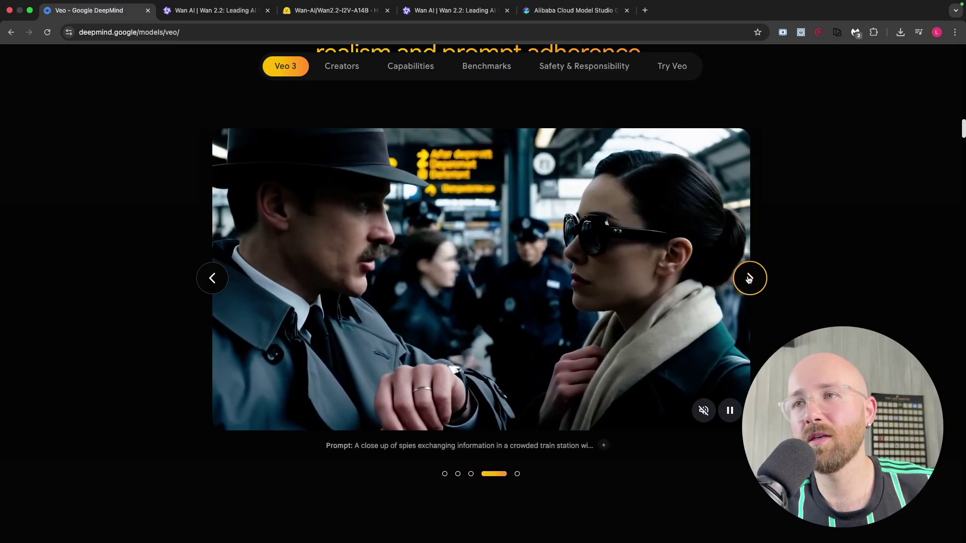
left_click(224, 11)
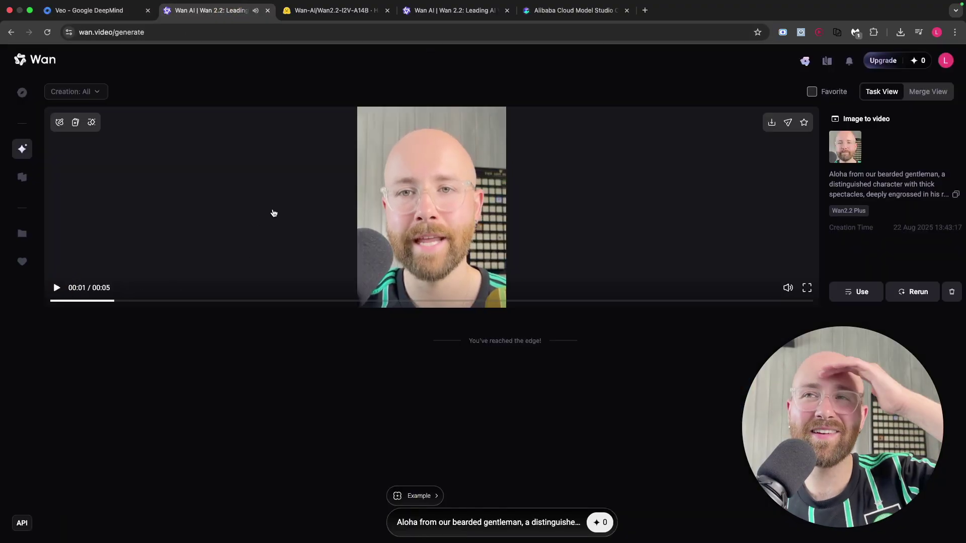
Return to the generate tab and open the aloha clip in its enlarged detail viewer
left_click(429, 23)
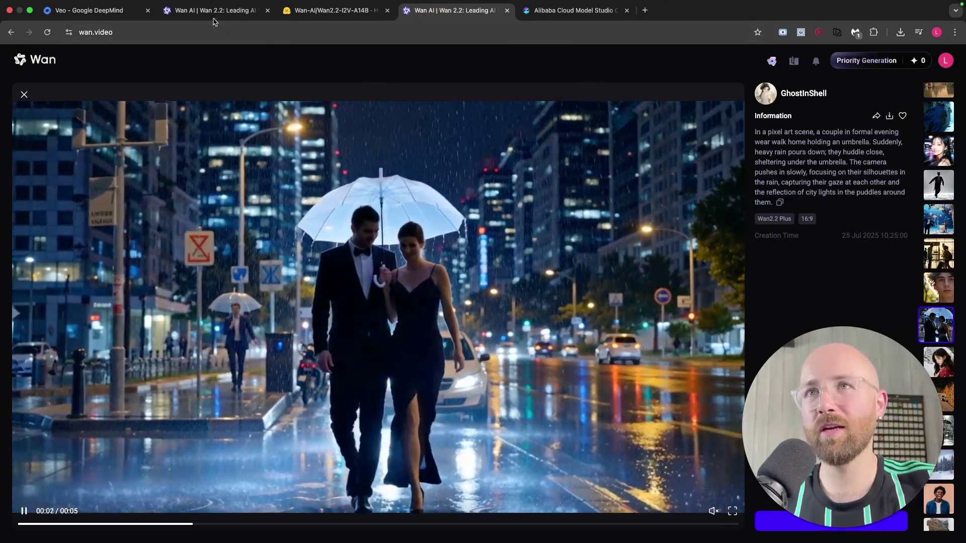
key("super+2")
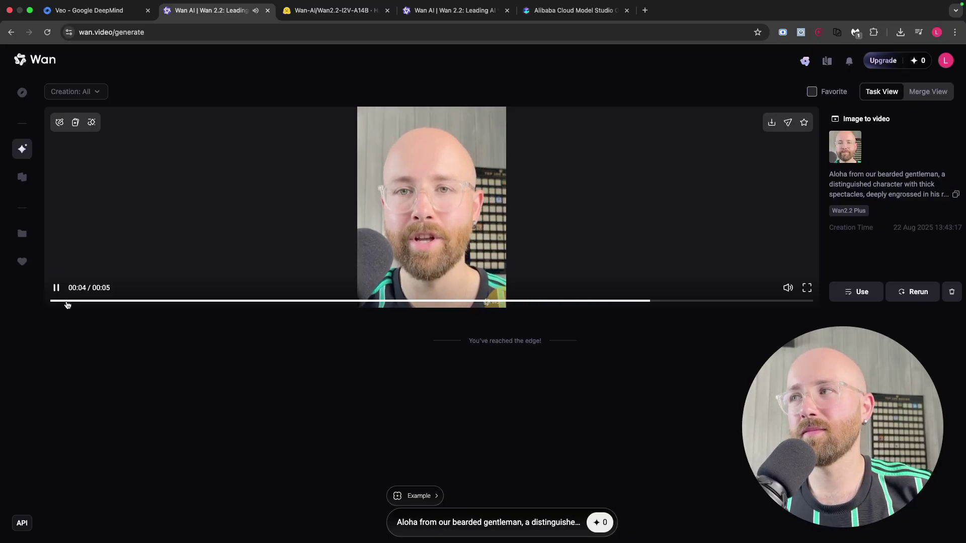
left_click(69, 292)
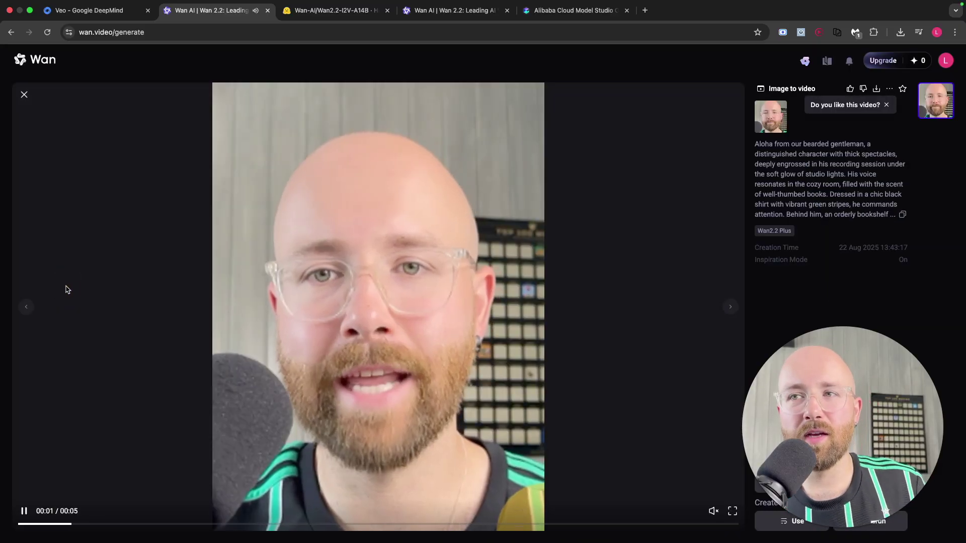